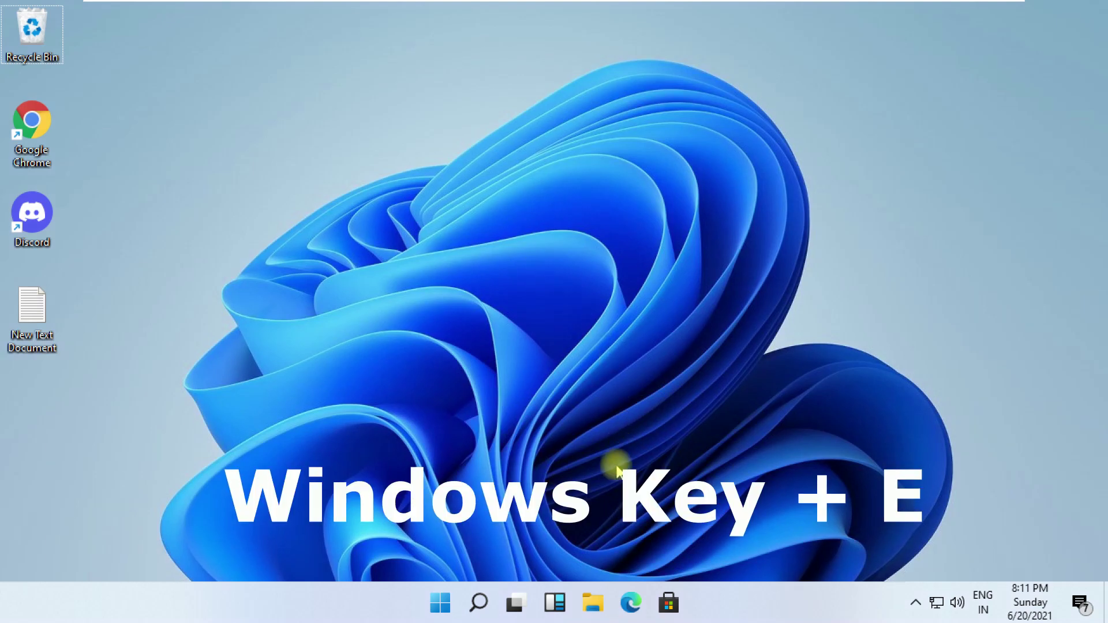
Launch File Explorer on Quick access with the Windows+E shortcut
{"action": "key", "text": "super+e"}
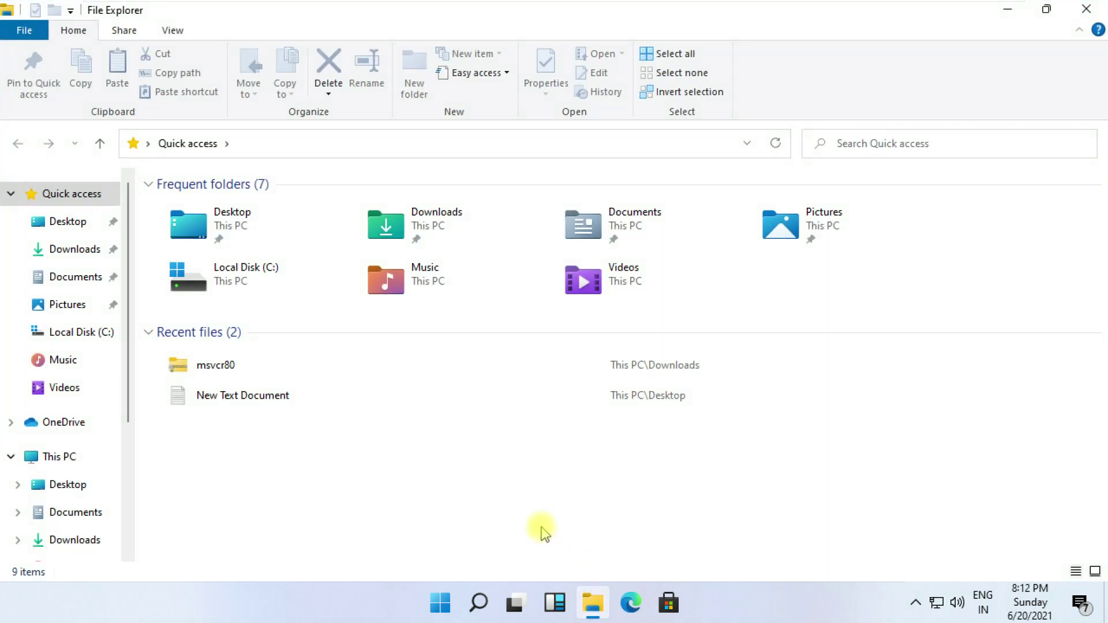
Go from This PC into Local Disk (C:) > Windows and scroll down to System32
{"action": "left_click", "coordinate": [76, 456]}
{"action": "double_click", "coordinate": [229, 360]}
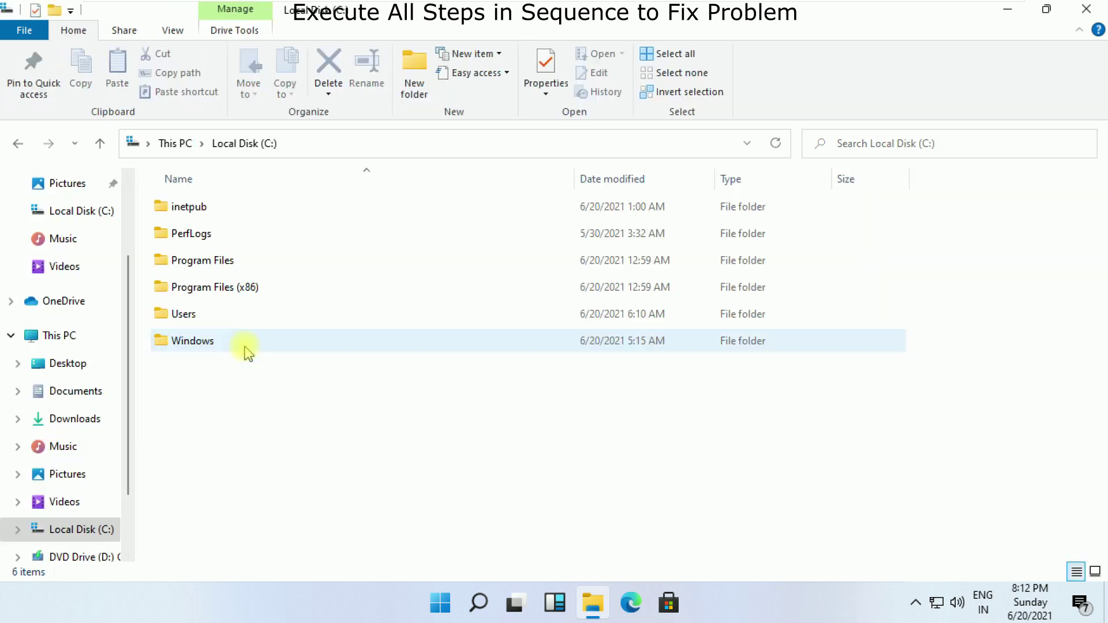
{"action": "double_click", "coordinate": [247, 341]}
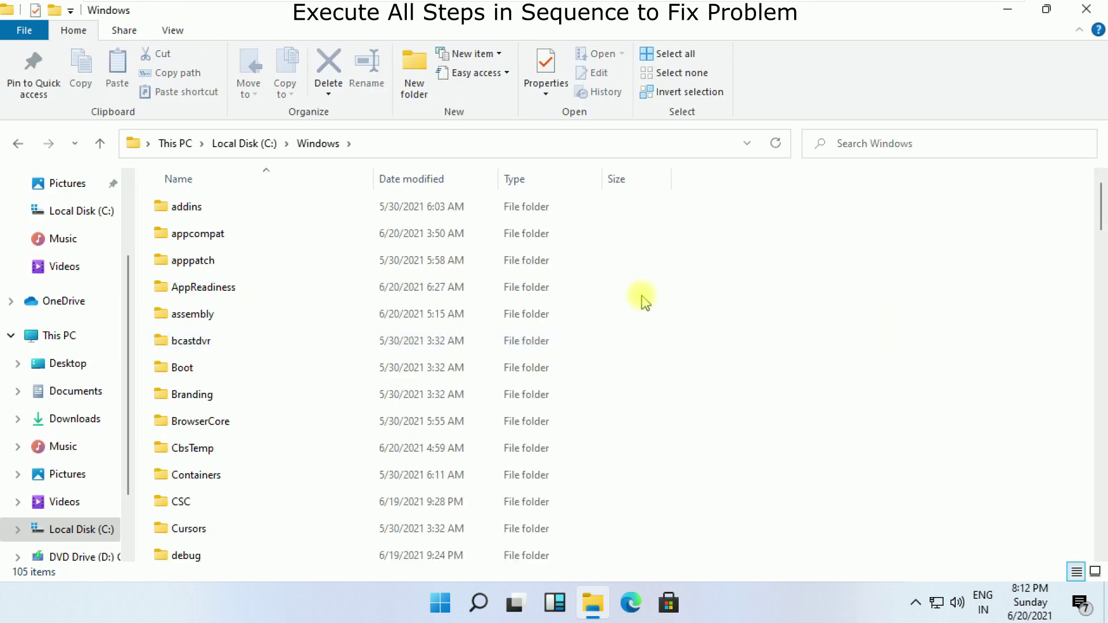
{"action": "scroll", "coordinate": [752, 293], "scroll_direction": "down", "scroll_amount": 3}
{"action": "scroll", "coordinate": [756, 296], "scroll_direction": "down", "scroll_amount": 3}
{"action": "scroll", "coordinate": [756, 296], "scroll_direction": "down", "scroll_amount": 5}
{"action": "scroll", "coordinate": [756, 296], "scroll_direction": "down", "scroll_amount": 4}
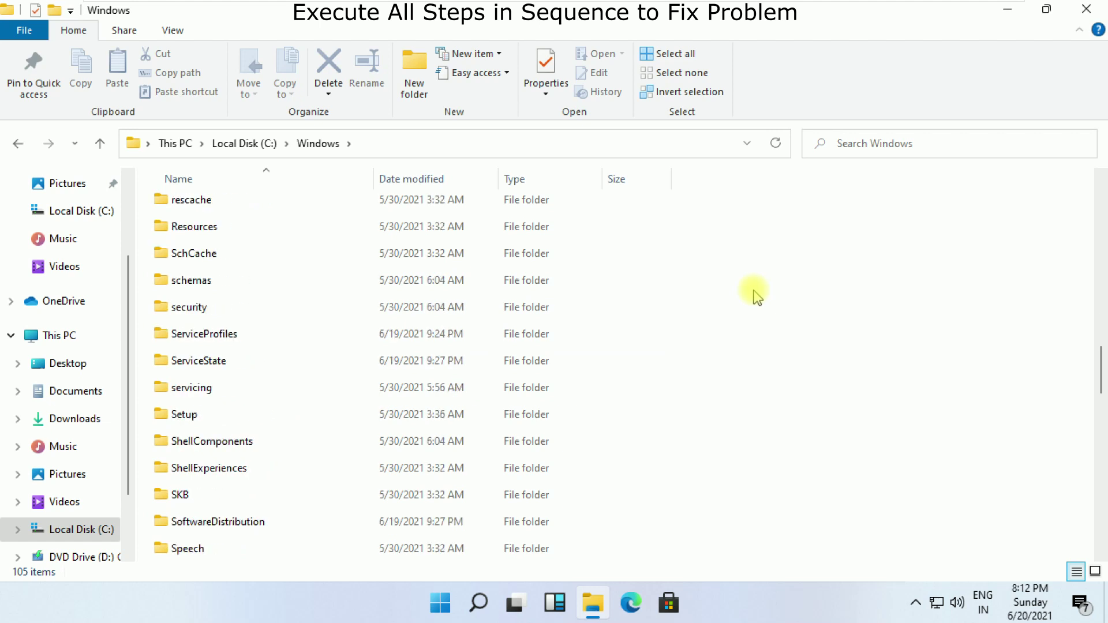
{"action": "scroll", "coordinate": [757, 296], "scroll_direction": "down", "scroll_amount": 2}
{"action": "scroll", "coordinate": [756, 296], "scroll_direction": "down", "scroll_amount": 2}
{"action": "scroll", "coordinate": [756, 296], "scroll_direction": "down", "scroll_amount": 1}
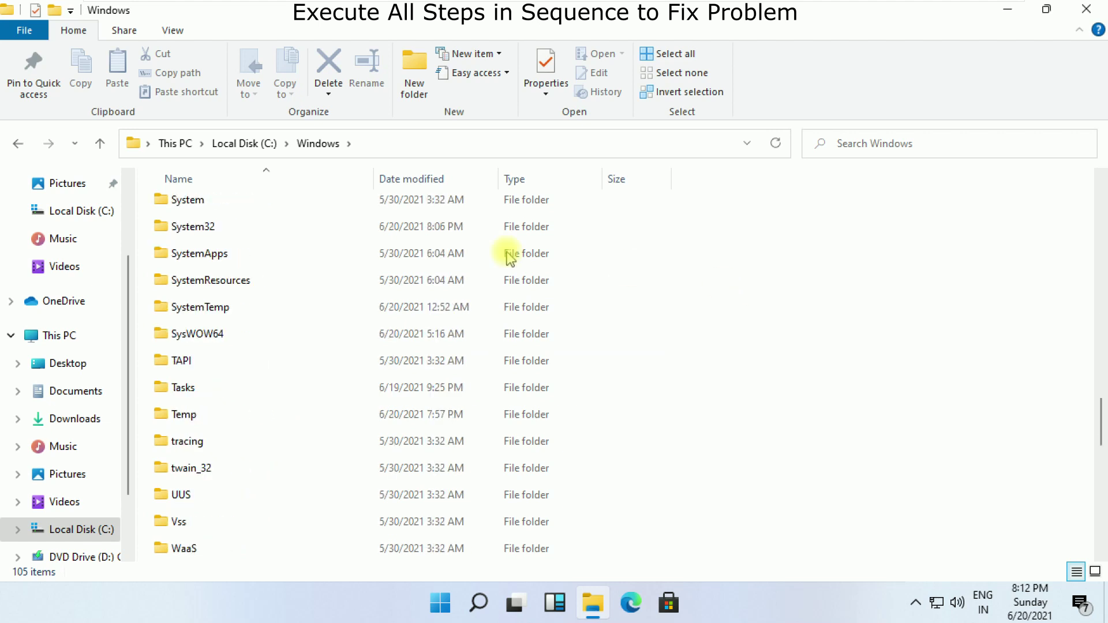
Open System32 and scroll down the file list to ctfmon
{"action": "double_click", "coordinate": [224, 228]}
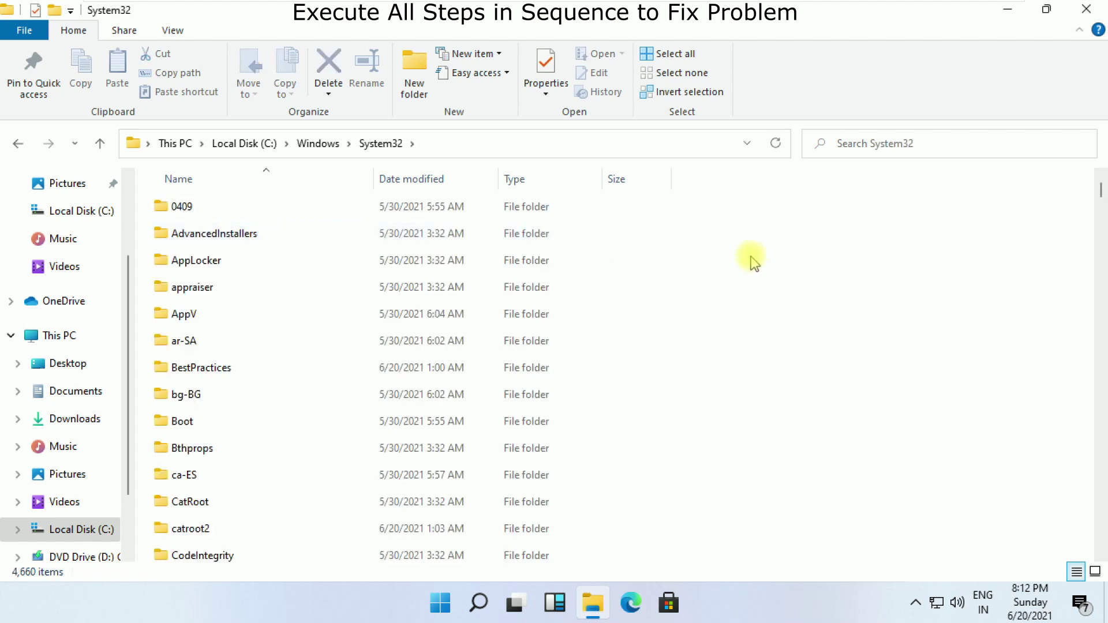
{"action": "scroll", "coordinate": [729, 277], "scroll_direction": "down", "scroll_amount": 5}
{"action": "scroll", "coordinate": [729, 277], "scroll_direction": "down", "scroll_amount": 3}
{"action": "scroll", "coordinate": [732, 281], "scroll_direction": "down", "scroll_amount": 6}
{"action": "scroll", "coordinate": [732, 281], "scroll_direction": "down", "scroll_amount": 10}
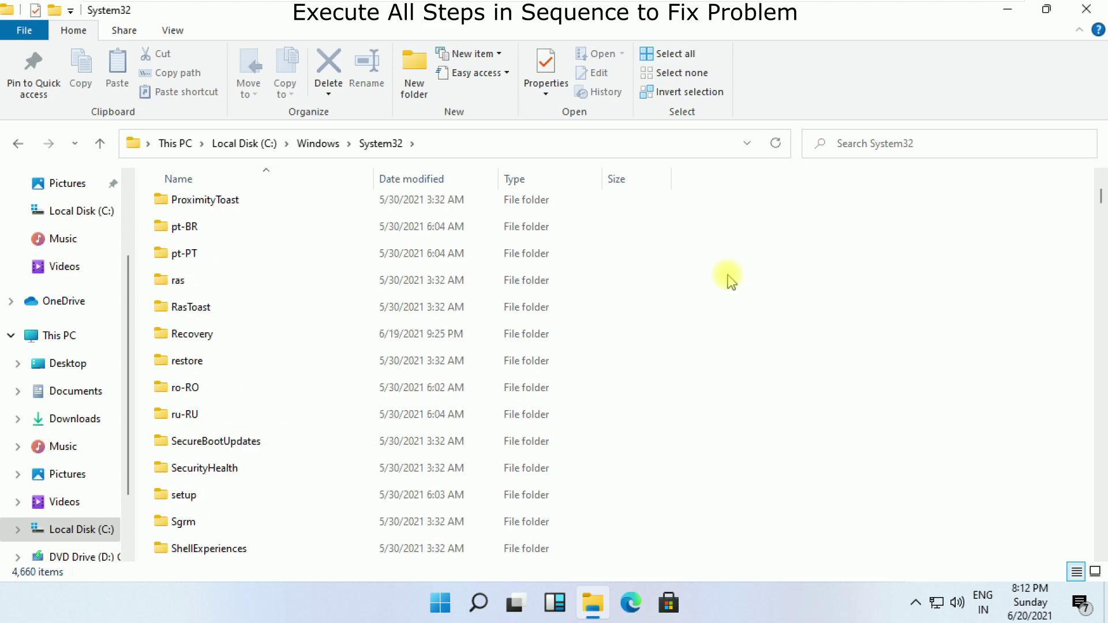
{"action": "scroll", "coordinate": [732, 281], "scroll_direction": "down", "scroll_amount": 10}
{"action": "scroll", "coordinate": [732, 281], "scroll_direction": "down", "scroll_amount": 10}
{"action": "scroll", "coordinate": [732, 281], "scroll_direction": "down", "scroll_amount": 10}
{"action": "scroll", "coordinate": [732, 281], "scroll_direction": "down", "scroll_amount": 10}
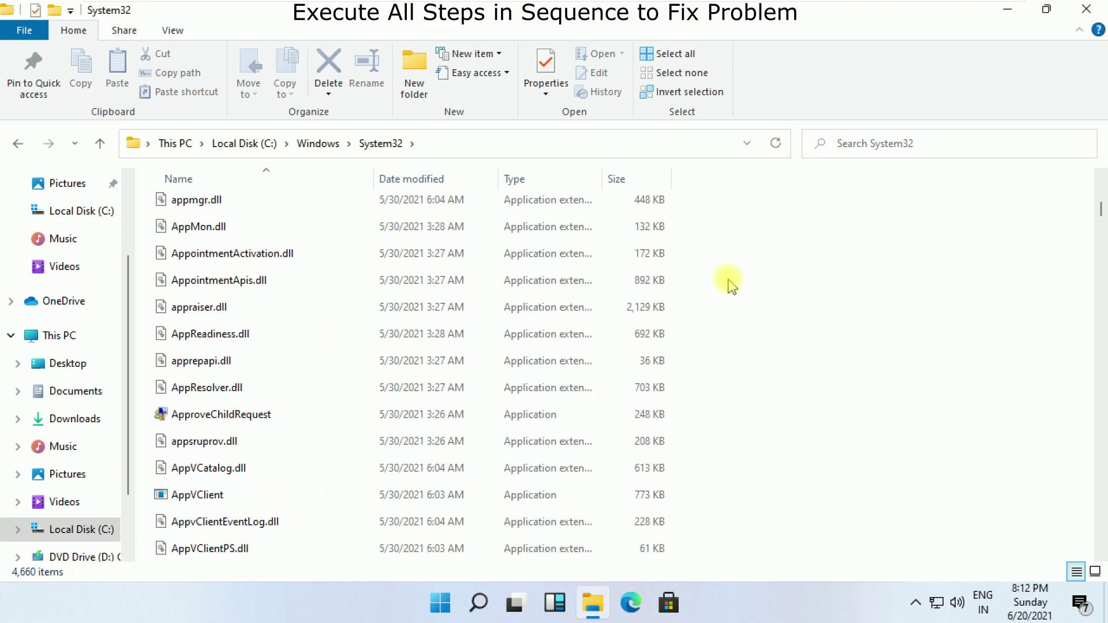
{"action": "scroll", "coordinate": [731, 281], "scroll_direction": "down", "scroll_amount": 10}
{"action": "scroll", "coordinate": [731, 281], "scroll_direction": "down", "scroll_amount": 10}
{"action": "left_click_drag", "start_coordinate": [1101, 213], "coordinate": [1101, 252]}
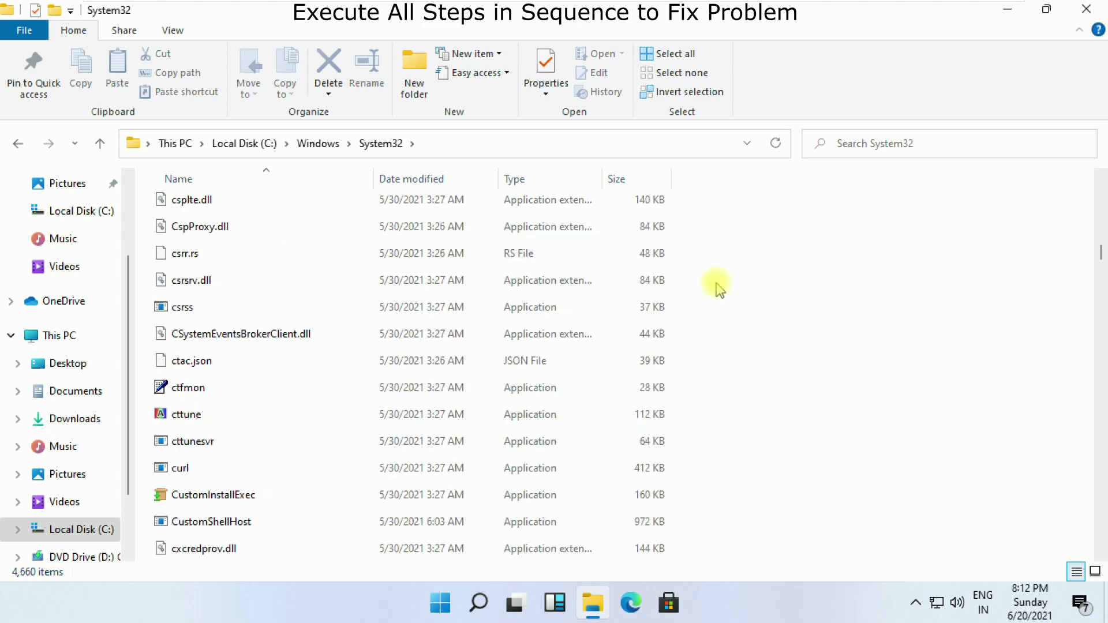
Send ctfmon to Desktop (create shortcut), then close File Explorer
{"action": "left_click", "coordinate": [276, 392]}
{"action": "right_click", "coordinate": [274, 391]}
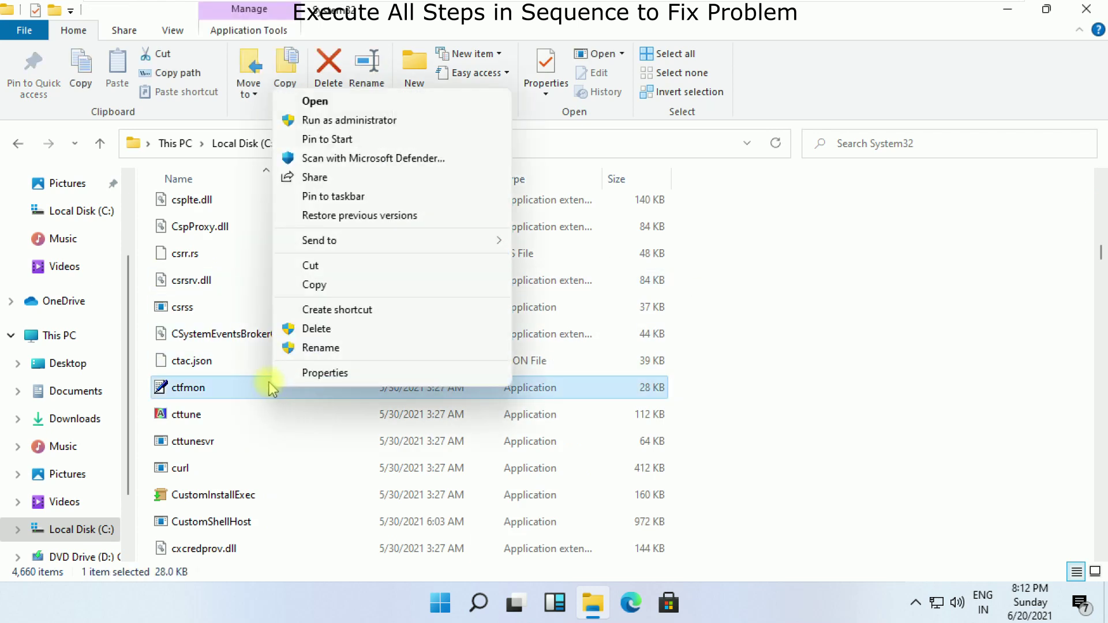
{"action": "mouse_move", "coordinate": [320, 241]}
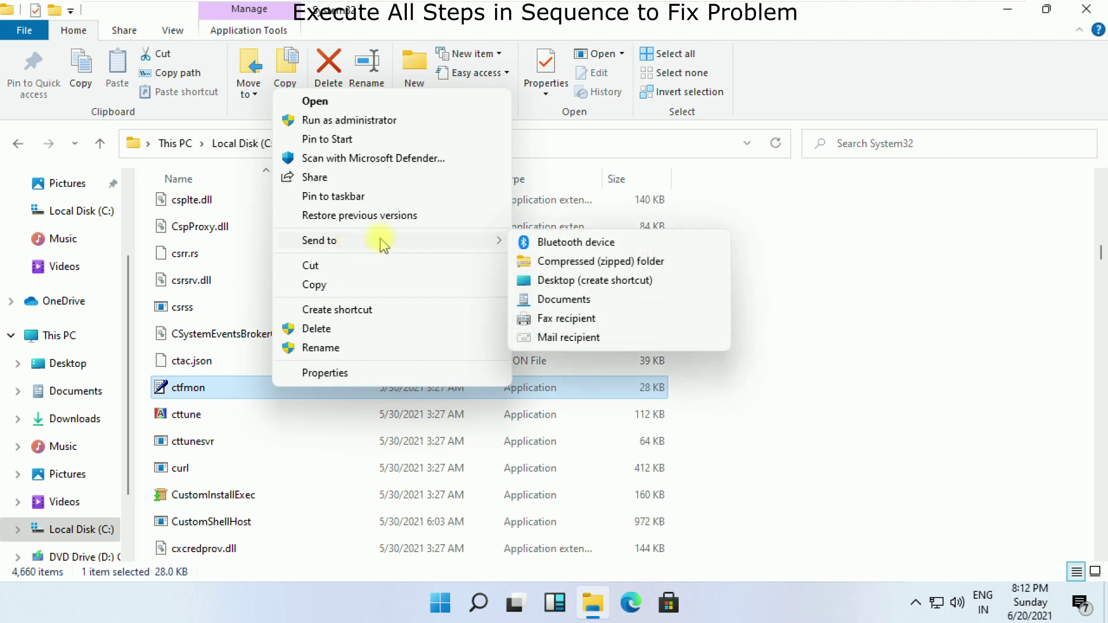
{"action": "left_click", "coordinate": [559, 281]}
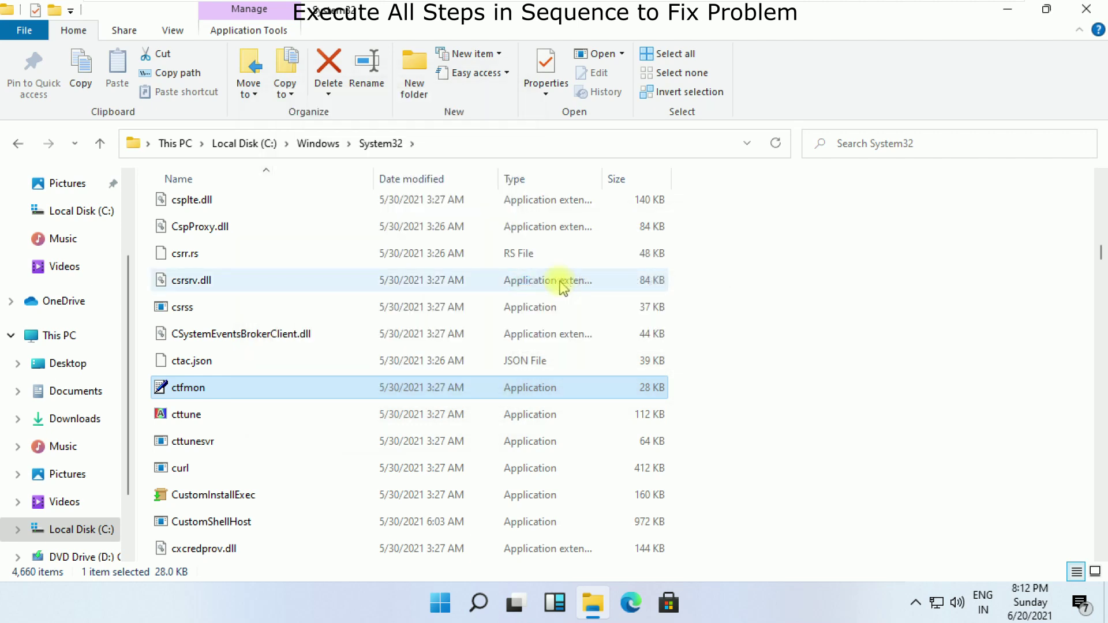
{"action": "left_click", "coordinate": [744, 372]}
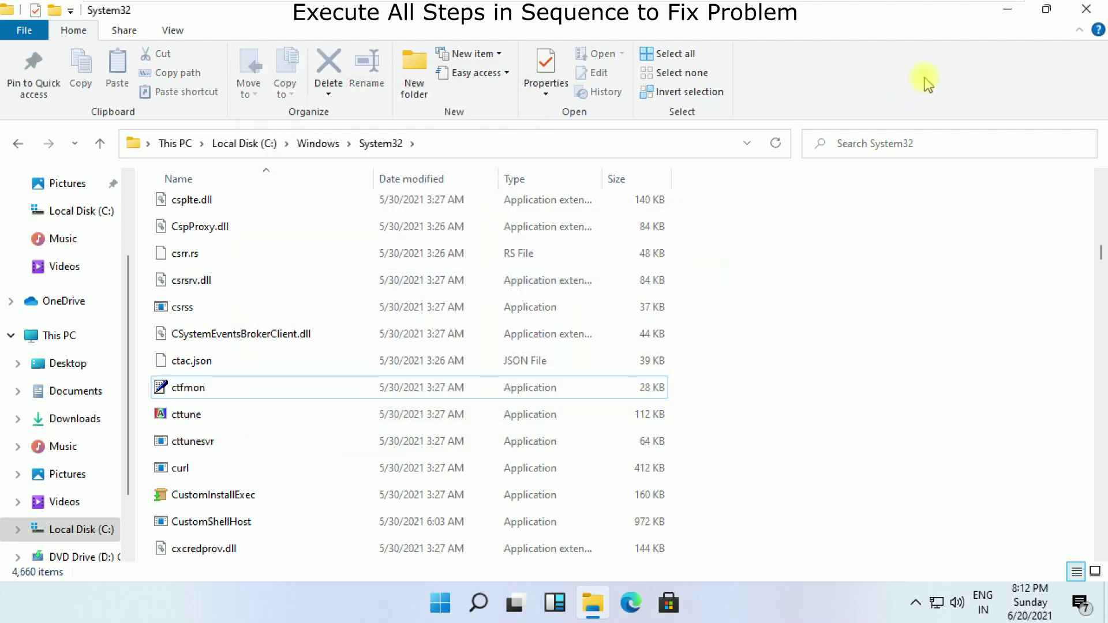
{"action": "left_click", "coordinate": [1086, 9]}
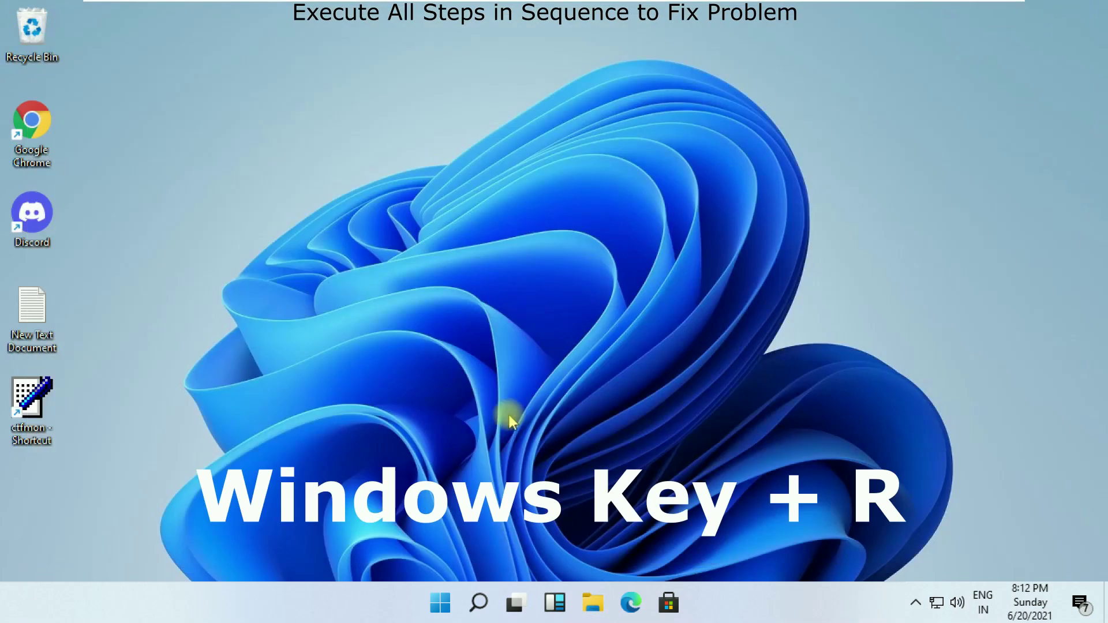
Open SHELL:STARTUP from Run and drag the desktop ctfmon shortcut into that Startup folder
{"action": "key", "text": "super+r"}
{"action": "type", "text": "SHE"}
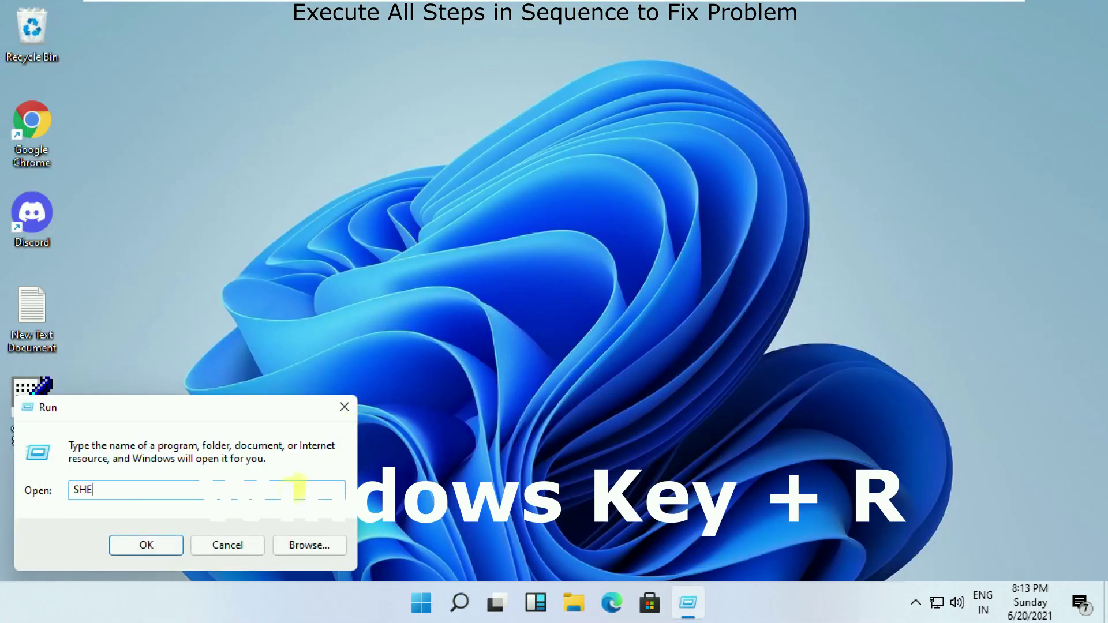
{"action": "type", "text": "LL:STARTUP"}
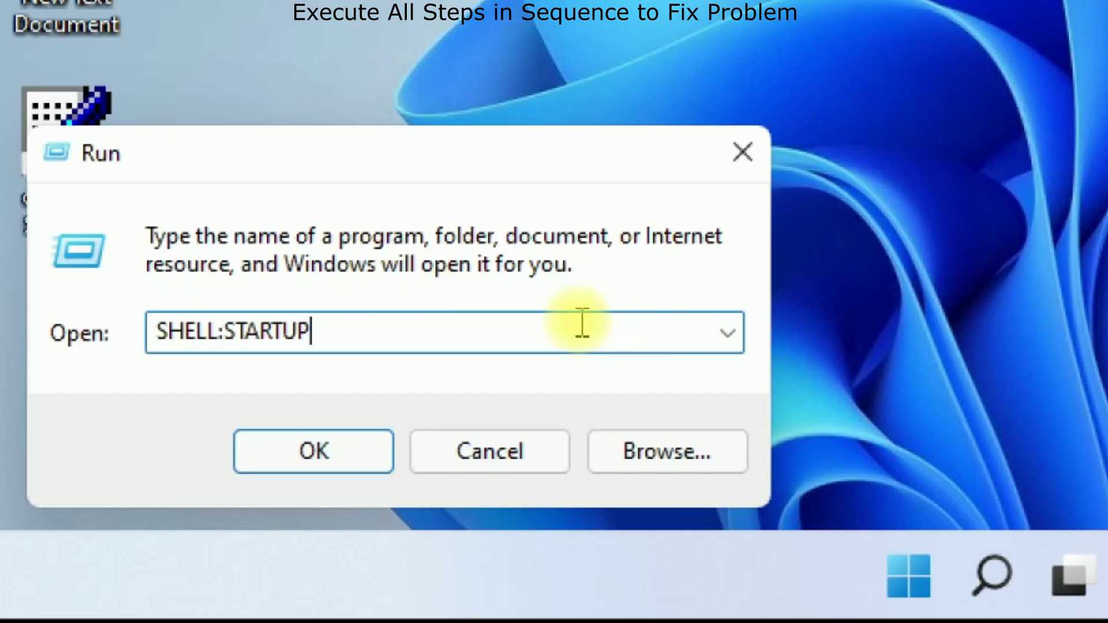
{"action": "left_click", "coordinate": [144, 548]}
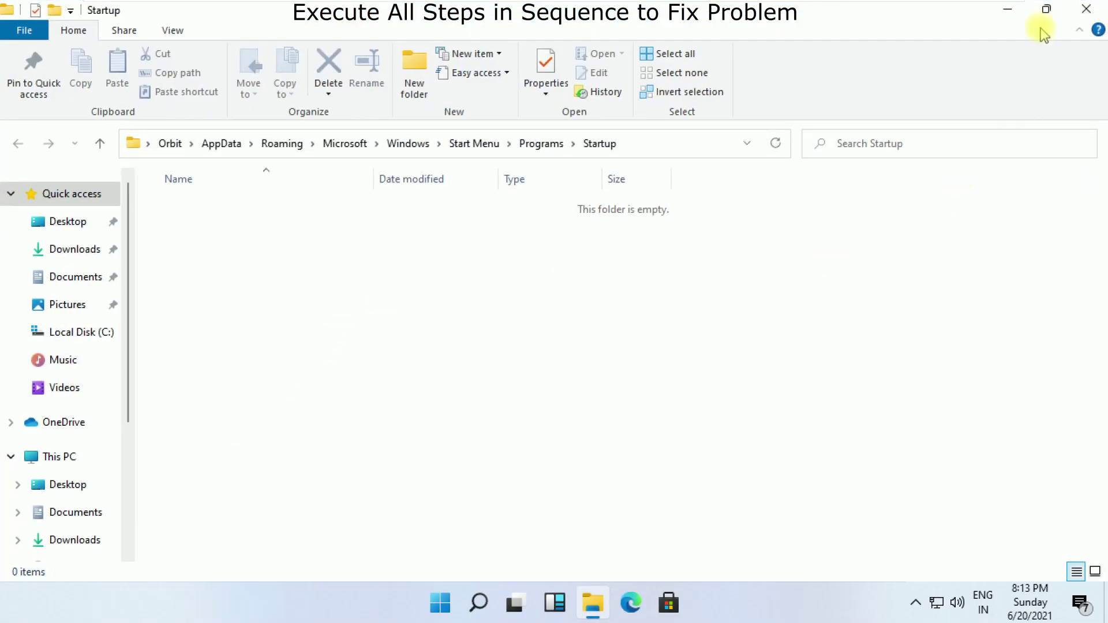
{"action": "left_click", "coordinate": [1047, 8]}
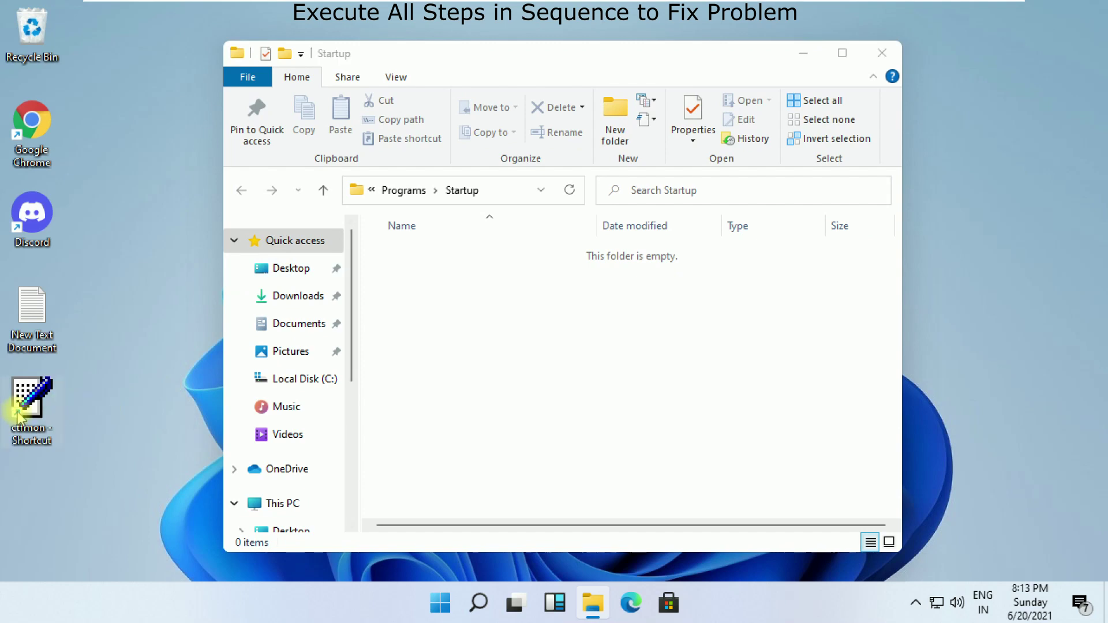
{"action": "left_click_drag", "start_coordinate": [18, 416], "coordinate": [487, 300]}
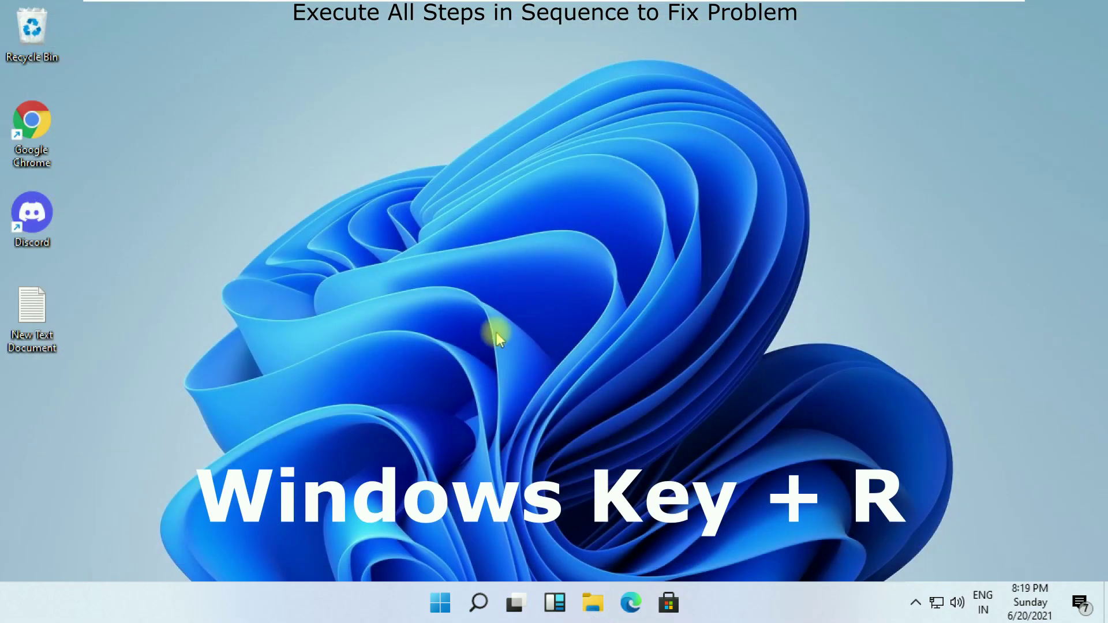
Launch the Services console by running services.msc from the Run box
{"action": "key", "text": "super+r"}
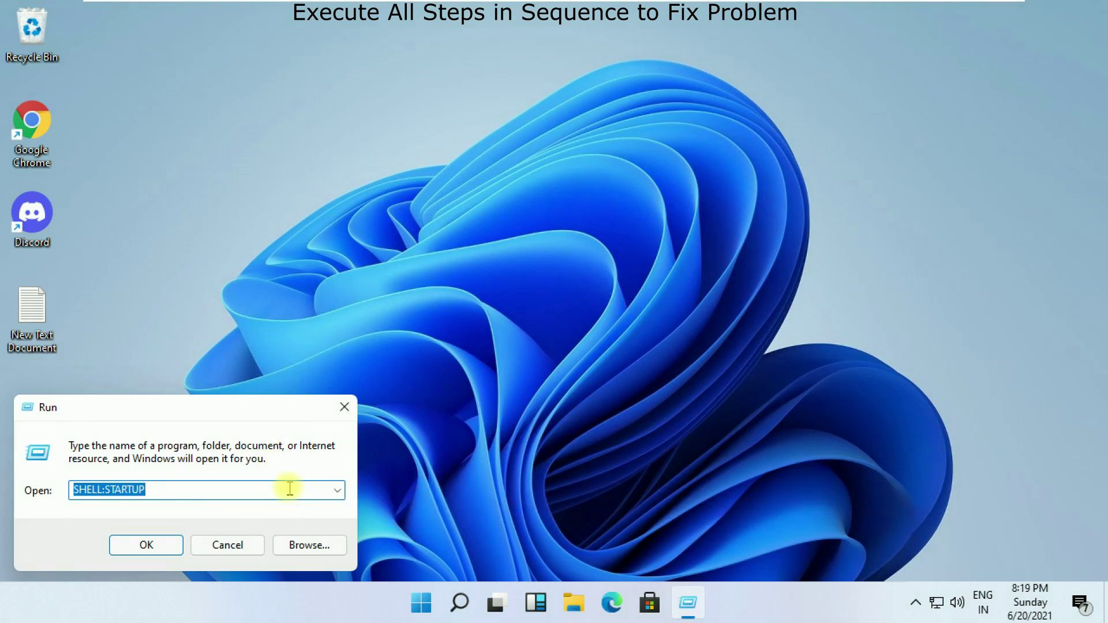
{"action": "key", "text": "BackSpace"}
{"action": "type", "text": "services."}
{"action": "left_click", "coordinate": [521, 353]}
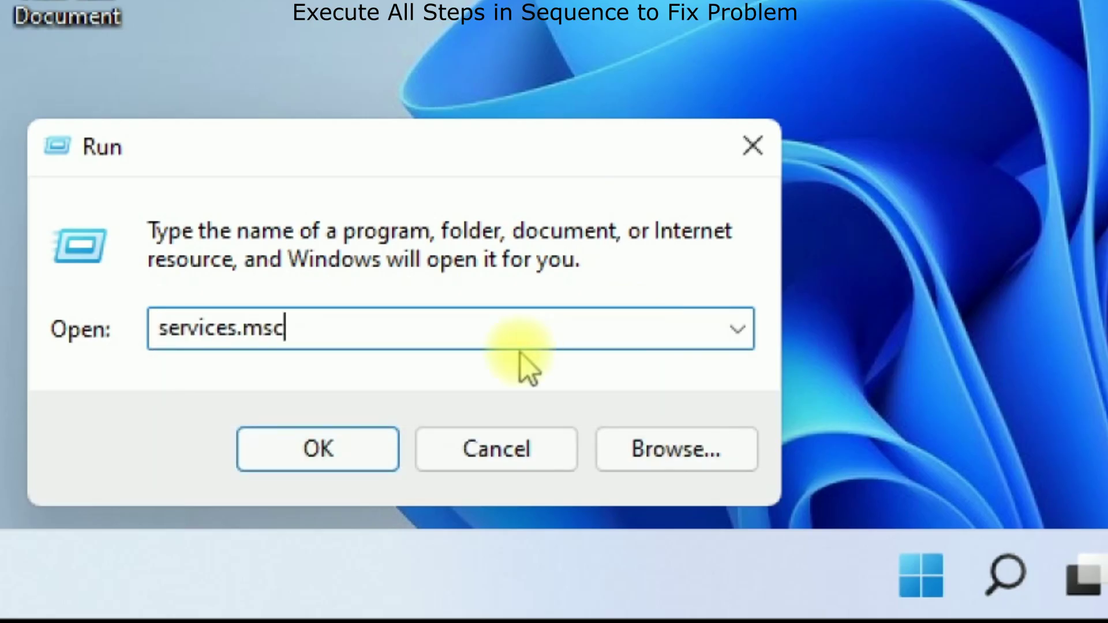
{"action": "left_click", "coordinate": [378, 440]}
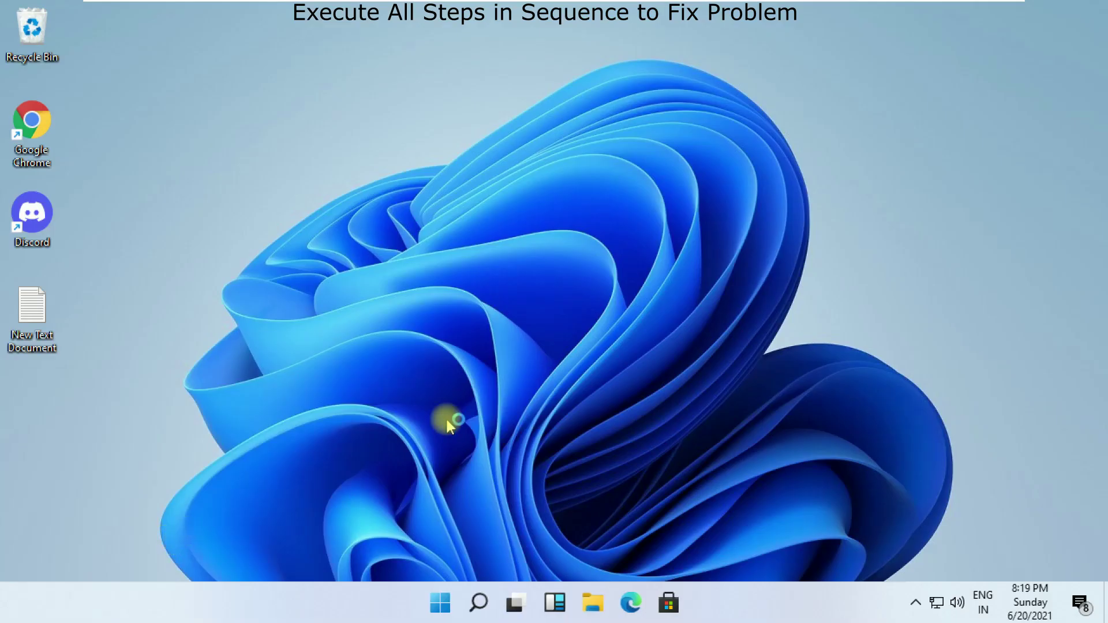
Widen the Name column and select Touch Keyboard and Handwriting Panel Service, showing its actions
{"action": "scroll", "coordinate": [874, 268], "scroll_direction": "down", "scroll_amount": 20}
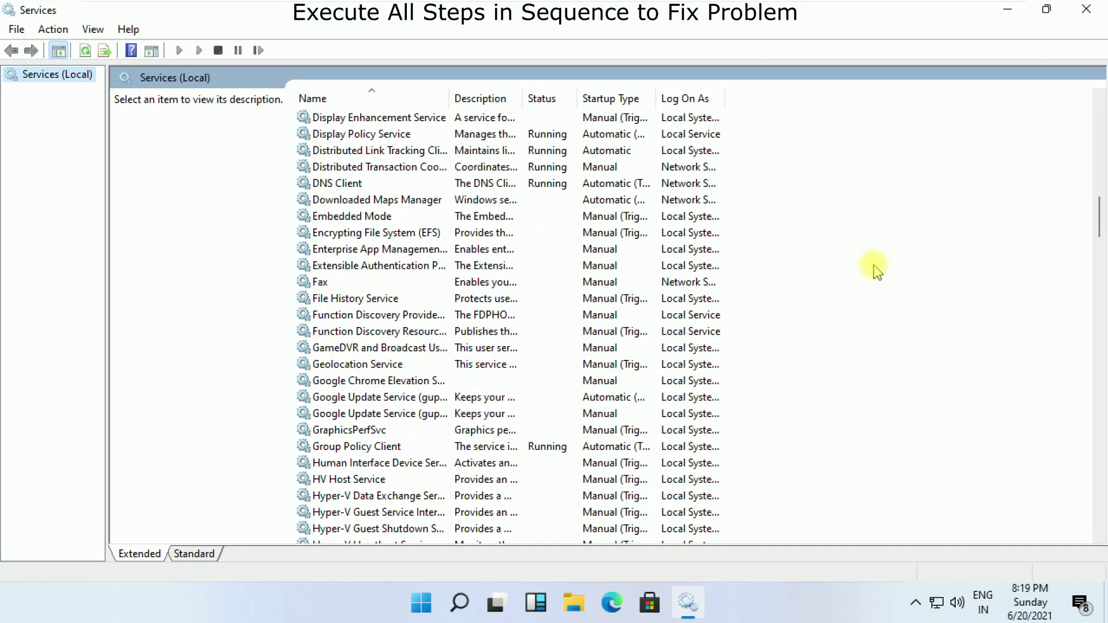
{"action": "scroll", "coordinate": [875, 267], "scroll_direction": "down", "scroll_amount": 20}
{"action": "scroll", "coordinate": [874, 265], "scroll_direction": "down", "scroll_amount": 8}
{"action": "scroll", "coordinate": [874, 265], "scroll_direction": "down", "scroll_amount": 2}
{"action": "left_click_drag", "start_coordinate": [448, 98], "coordinate": [589, 98]}
{"action": "left_click", "coordinate": [479, 348]}
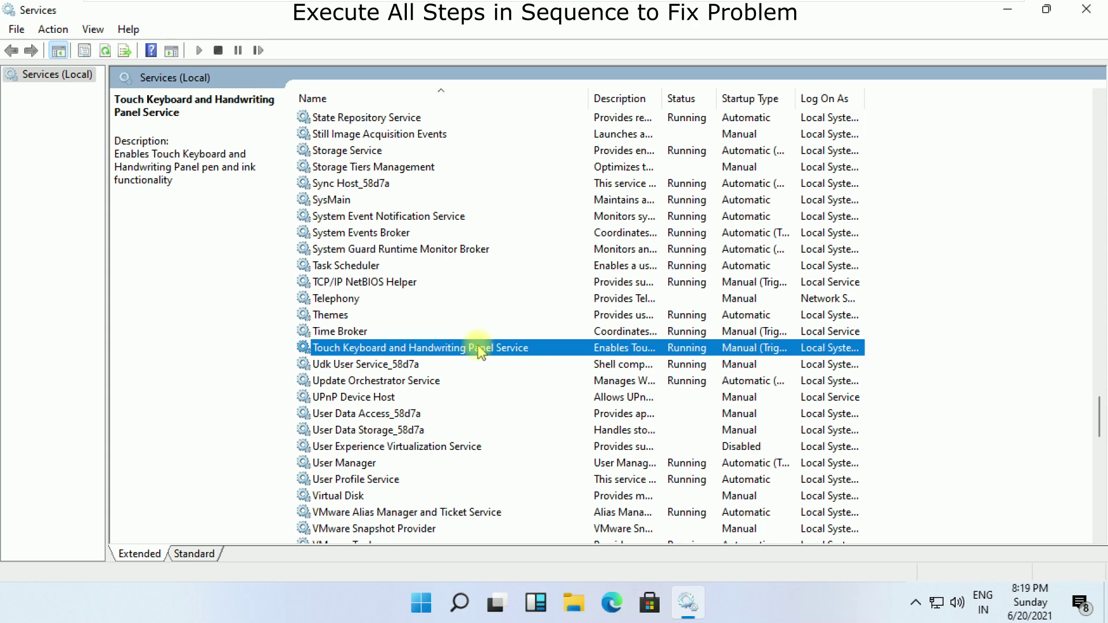
{"action": "right_click", "coordinate": [478, 350]}
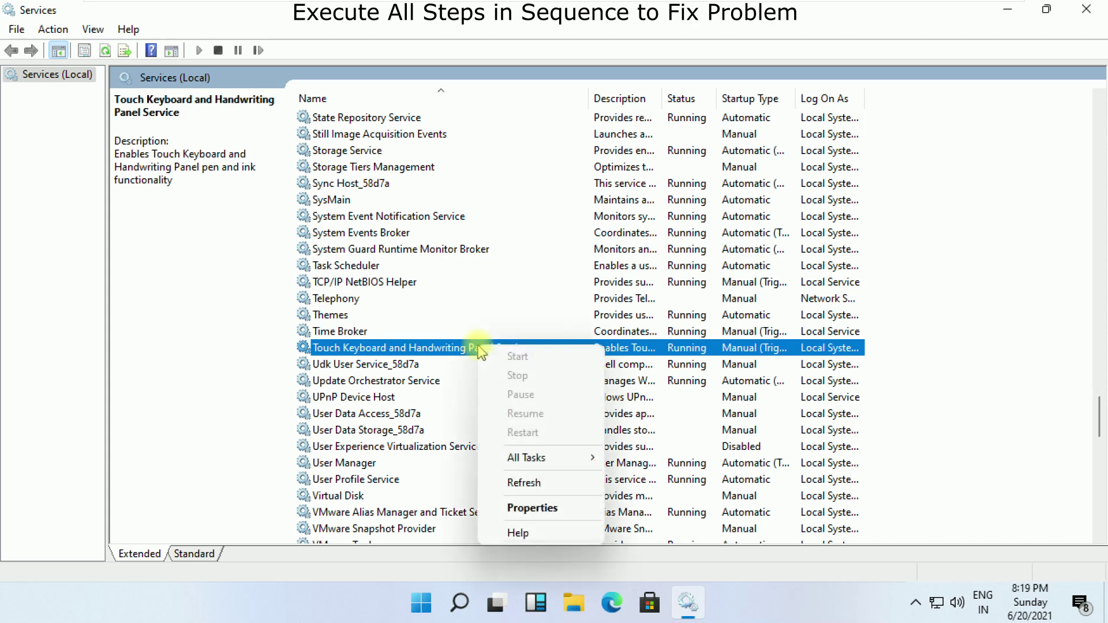
Set the Touch Keyboard service's Startup type to Automatic in Properties, apply, and confirm
{"action": "left_click", "coordinate": [515, 509]}
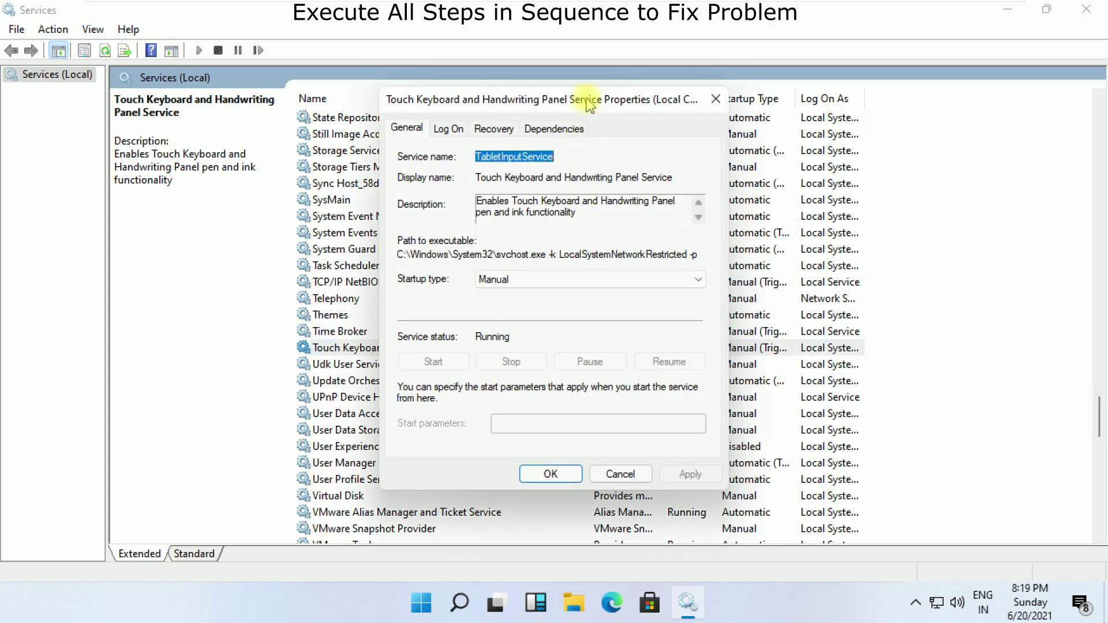
{"action": "left_click_drag", "start_coordinate": [586, 95], "coordinate": [594, 48]}
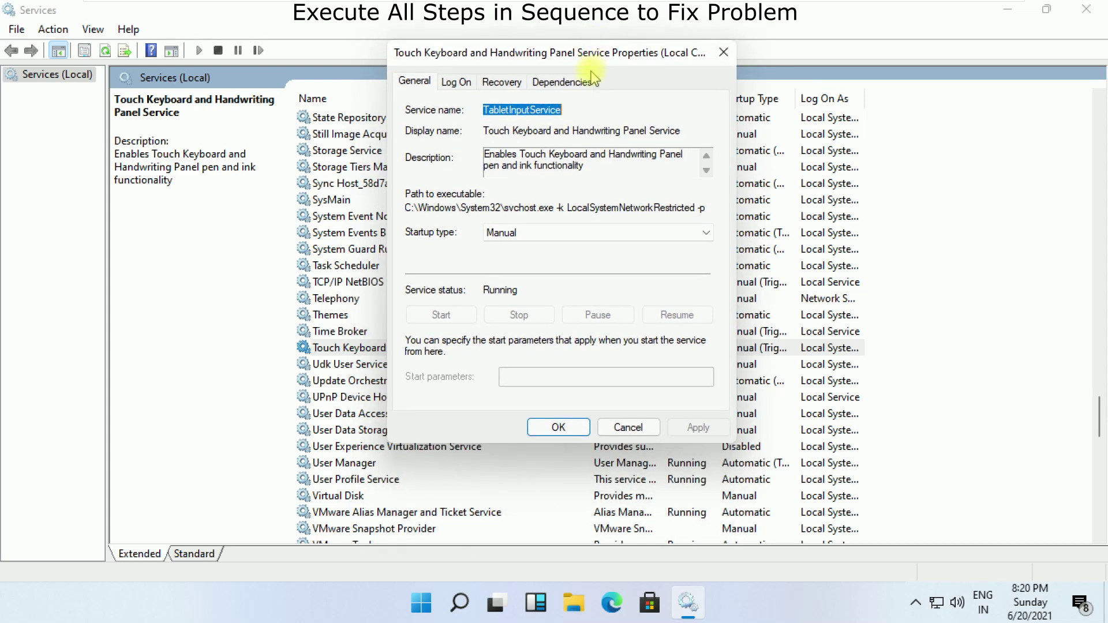
{"action": "left_click", "coordinate": [599, 232]}
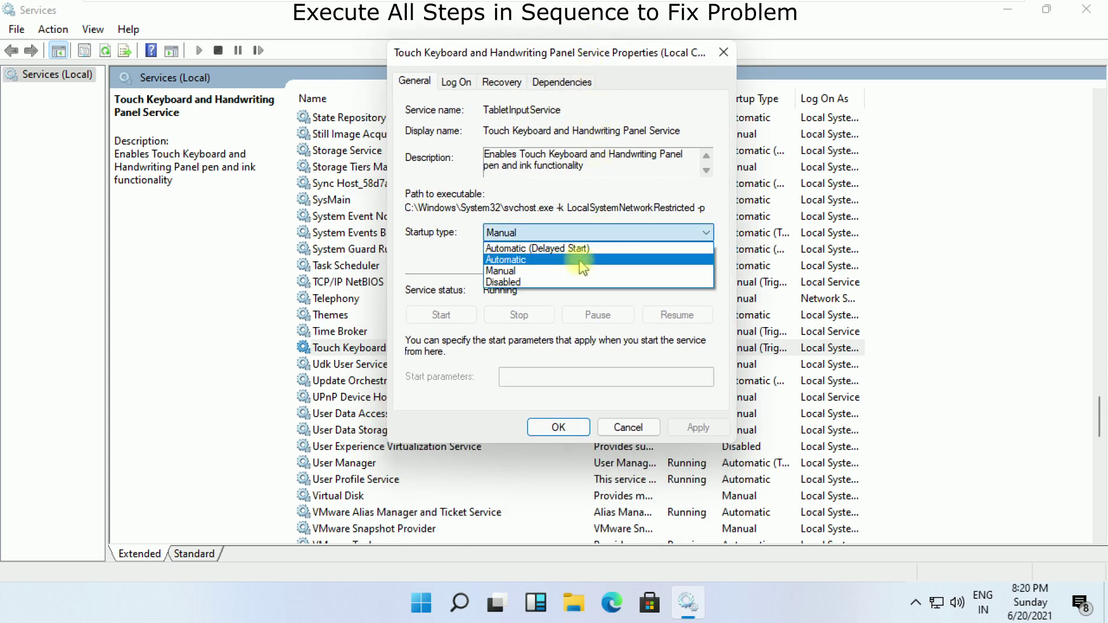
{"action": "left_click", "coordinate": [583, 267]}
{"action": "left_click", "coordinate": [684, 427]}
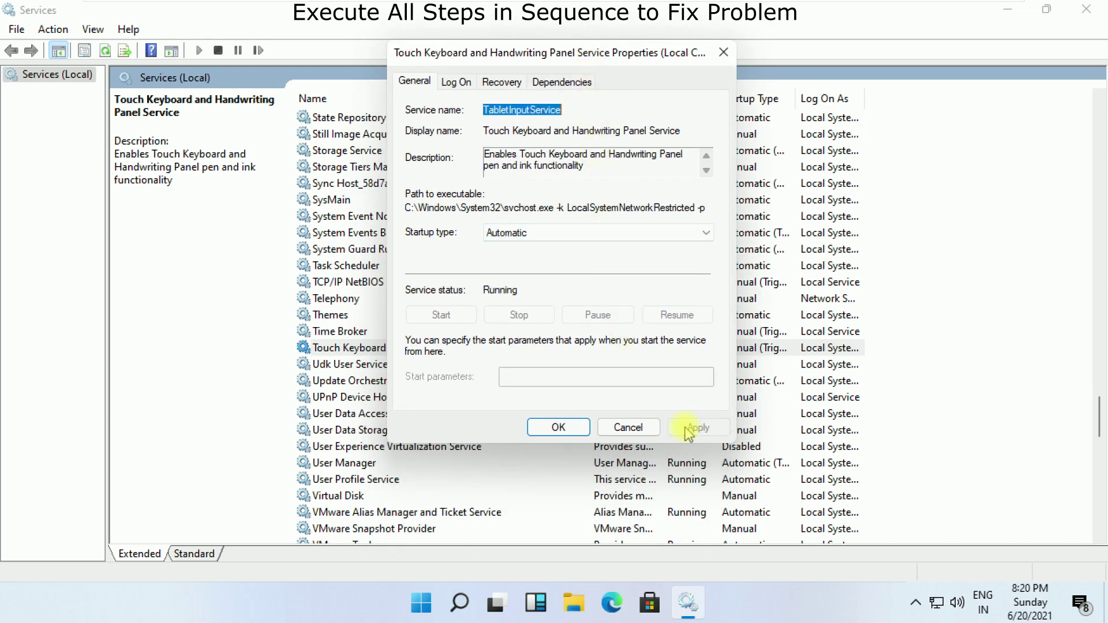
{"action": "left_click", "coordinate": [560, 427]}
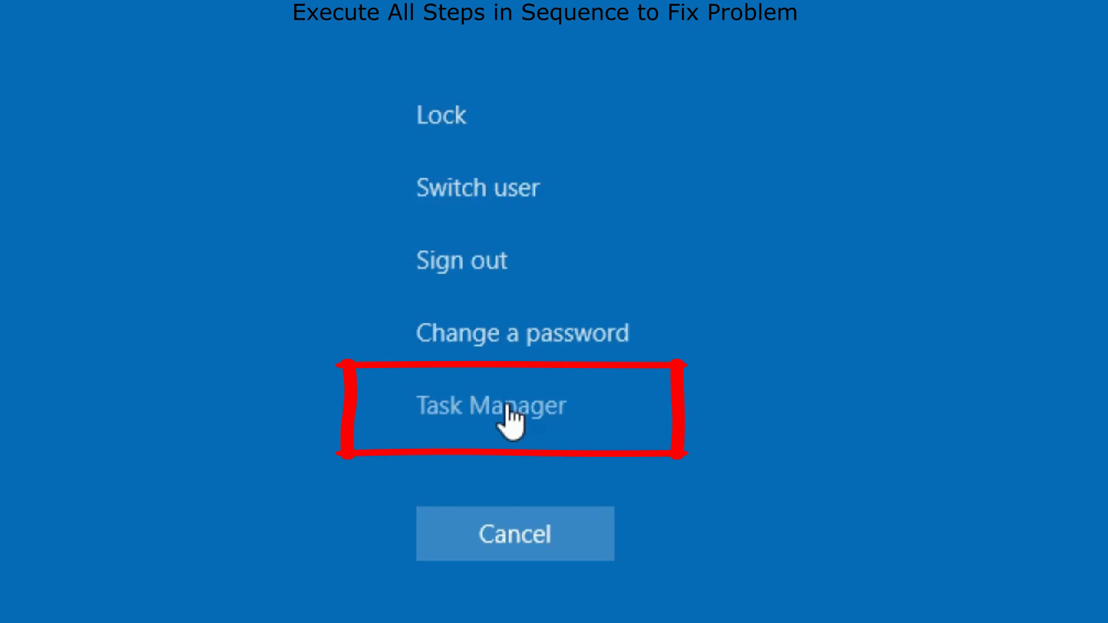
Open Task Manager from the security screen and end the Windows Explorer process
{"action": "left_click", "coordinate": [508, 409]}
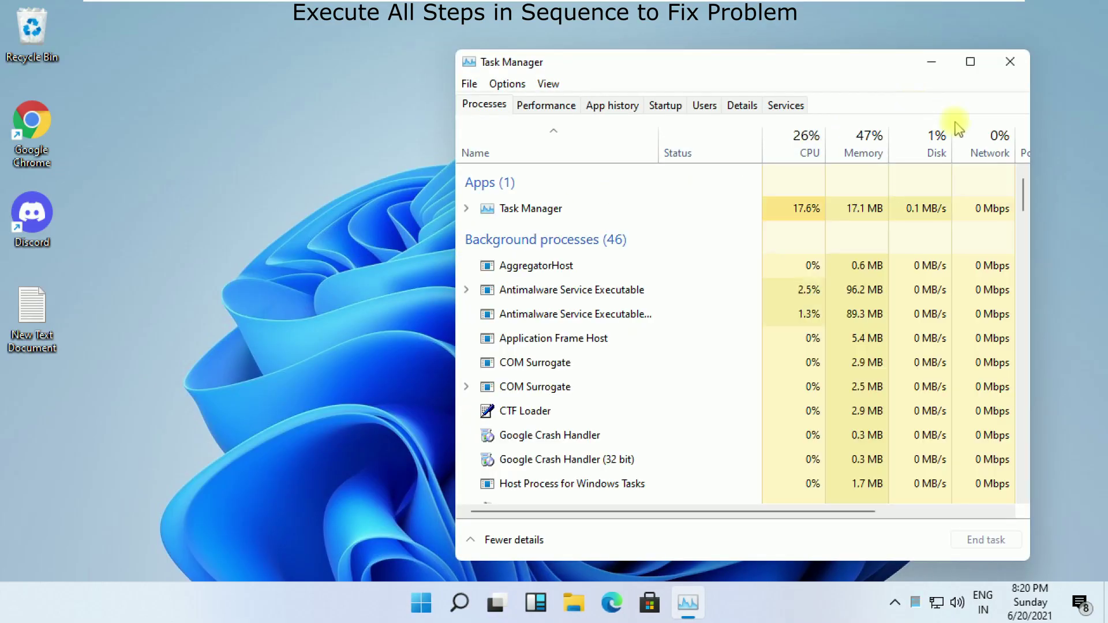
{"action": "left_click", "coordinate": [970, 62]}
{"action": "scroll", "coordinate": [866, 306], "scroll_direction": "down", "scroll_amount": 3}
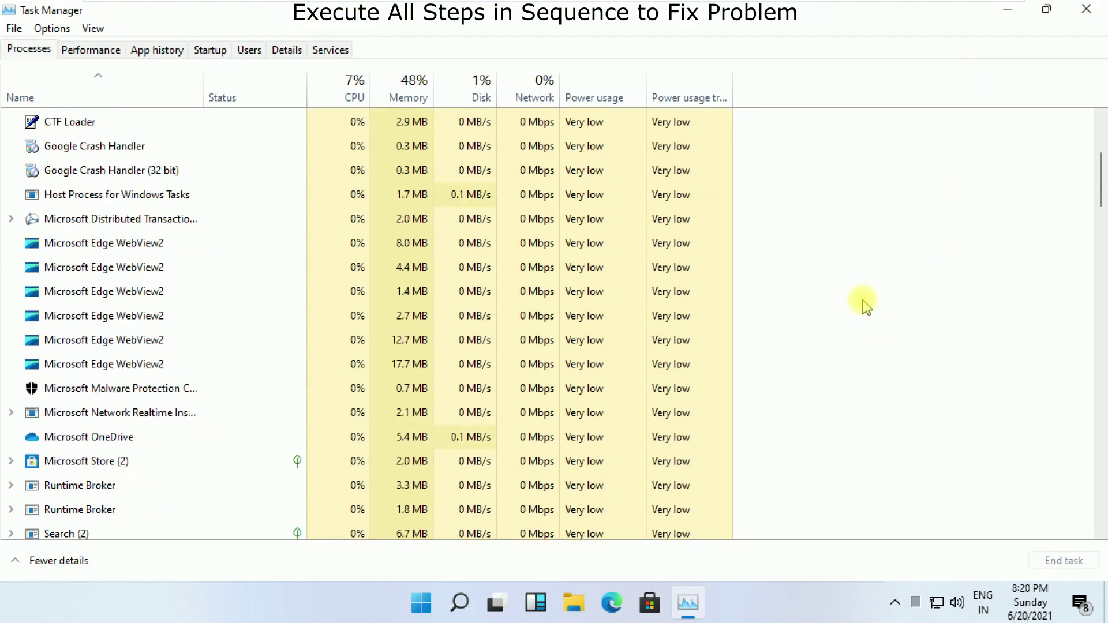
{"action": "scroll", "coordinate": [865, 306], "scroll_direction": "down", "scroll_amount": 10}
{"action": "scroll", "coordinate": [854, 280], "scroll_direction": "down", "scroll_amount": 10}
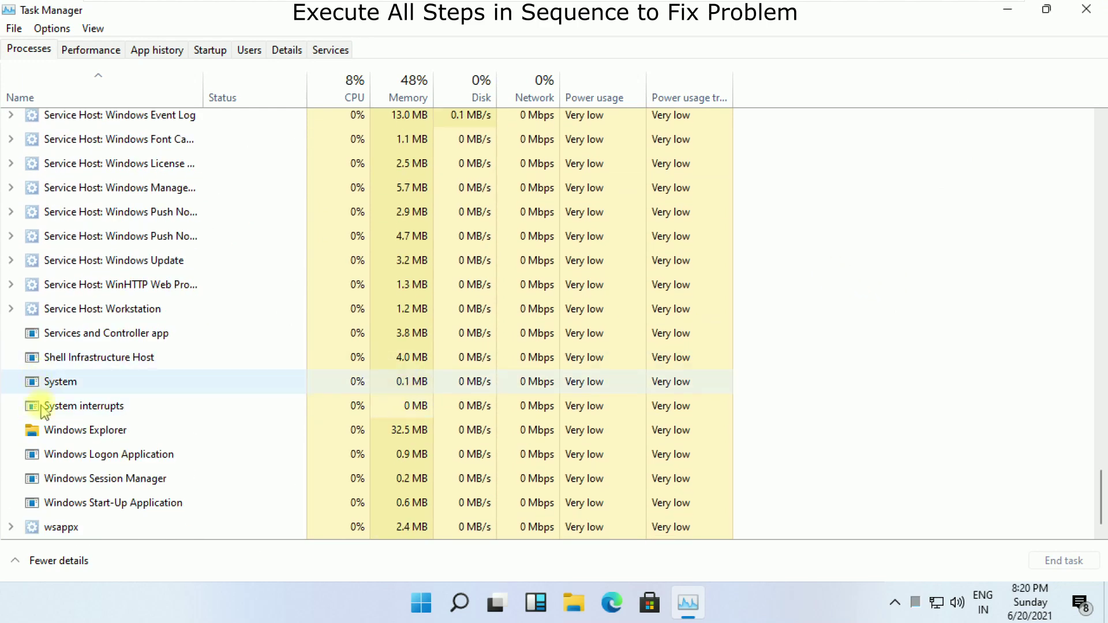
{"action": "left_click", "coordinate": [51, 427]}
{"action": "right_click", "coordinate": [53, 426]}
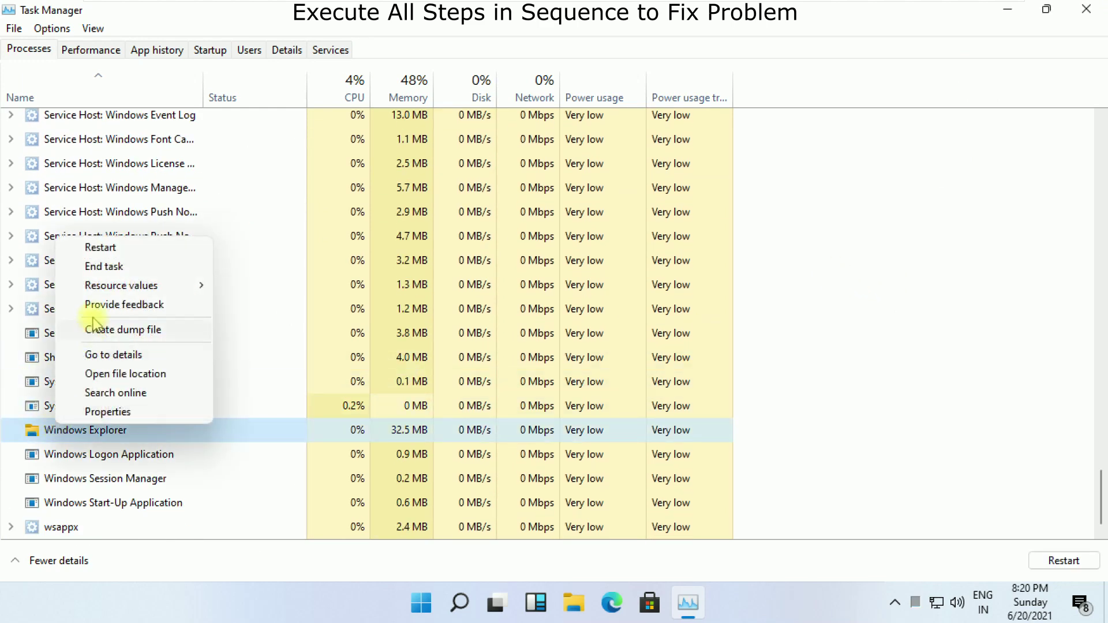
{"action": "left_click", "coordinate": [123, 268]}
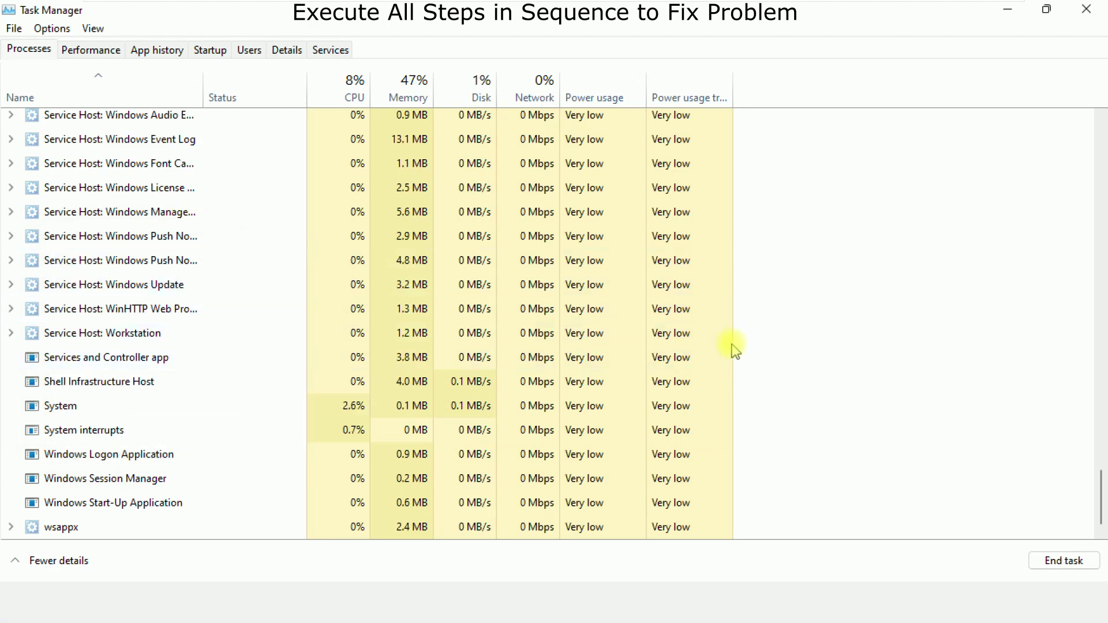
Start explorer.exe as a new task, then close Task Manager
{"action": "left_click", "coordinate": [13, 28]}
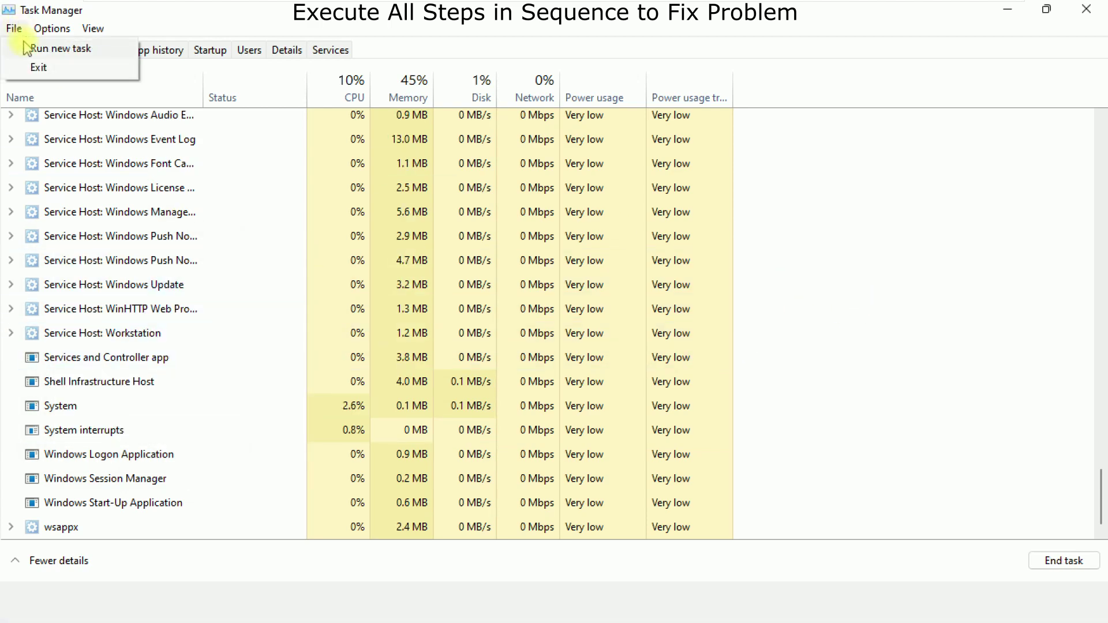
{"action": "left_click", "coordinate": [26, 49]}
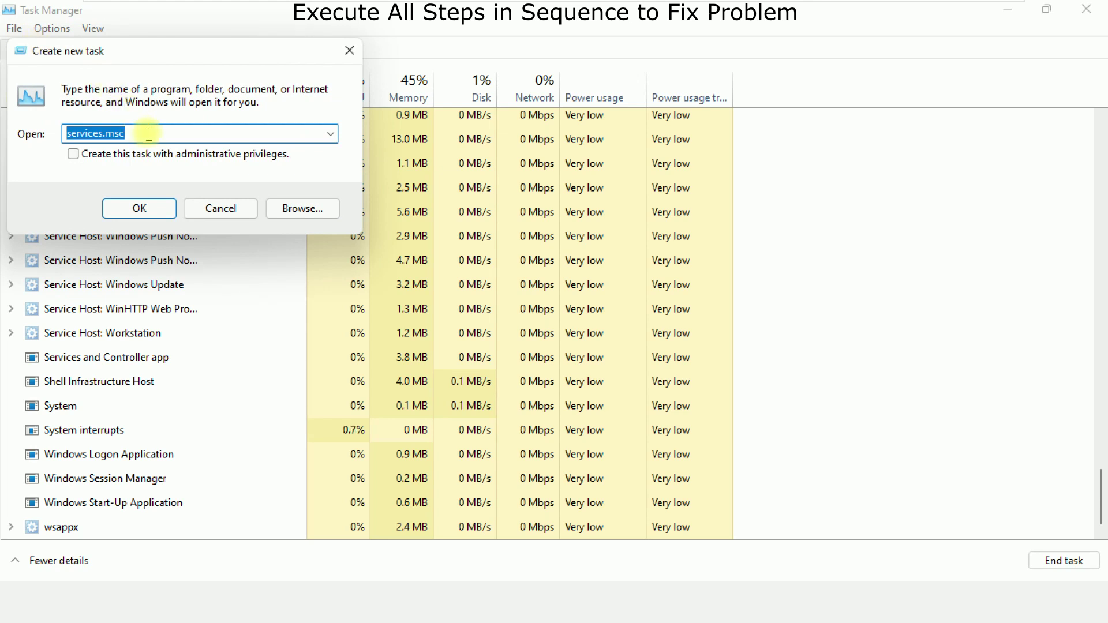
{"action": "key", "text": "BackSpace"}
{"action": "type", "text": "exp"}
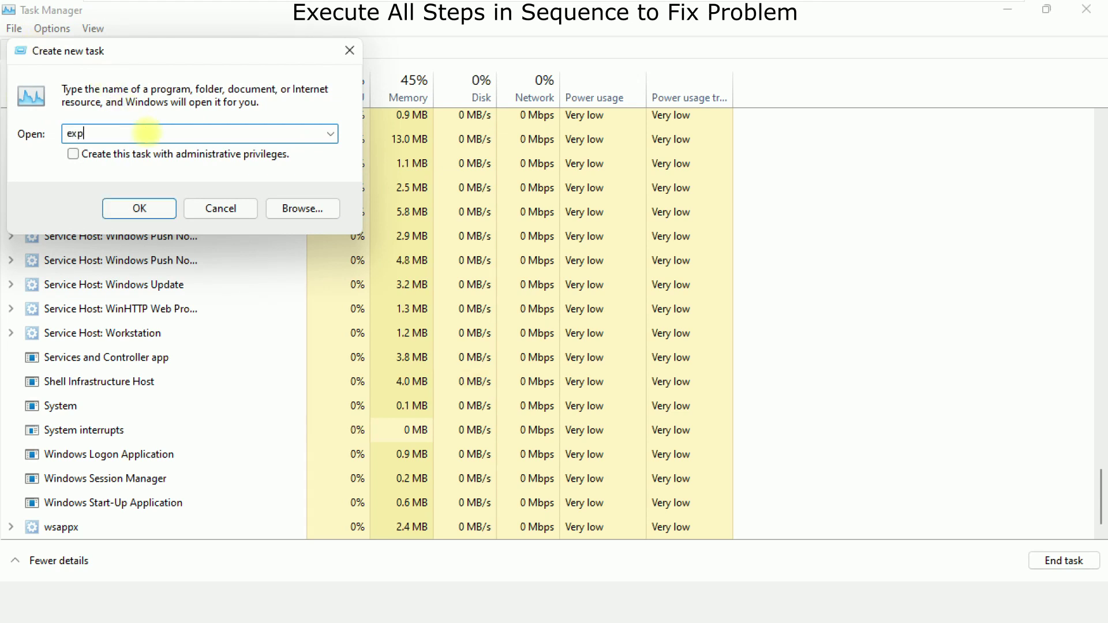
{"action": "type", "text": "lorer.exe"}
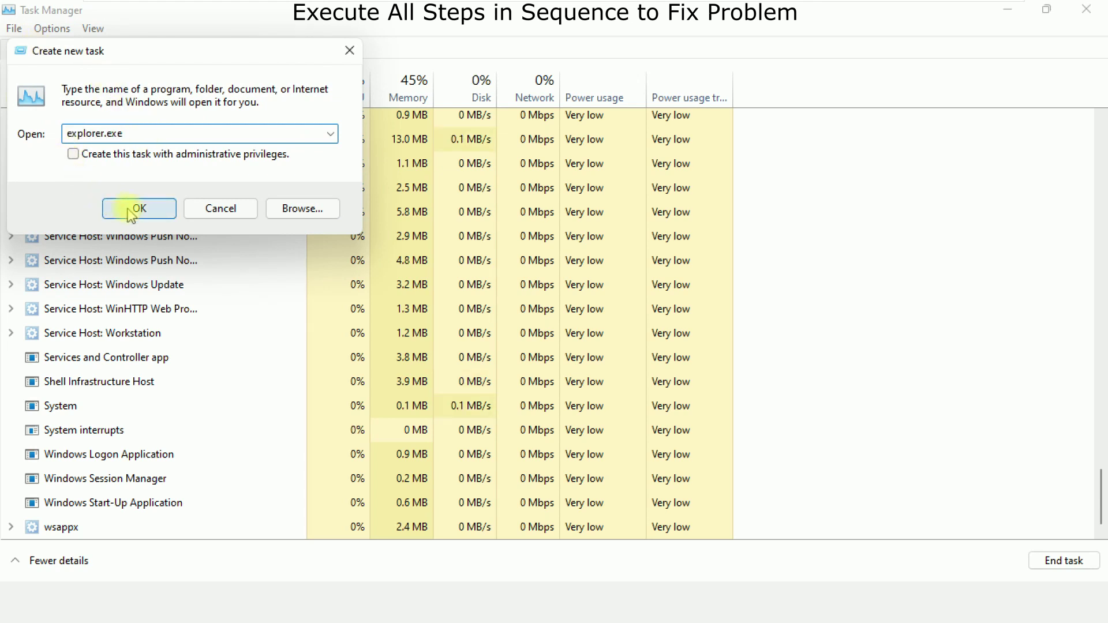
{"action": "left_click", "coordinate": [129, 209]}
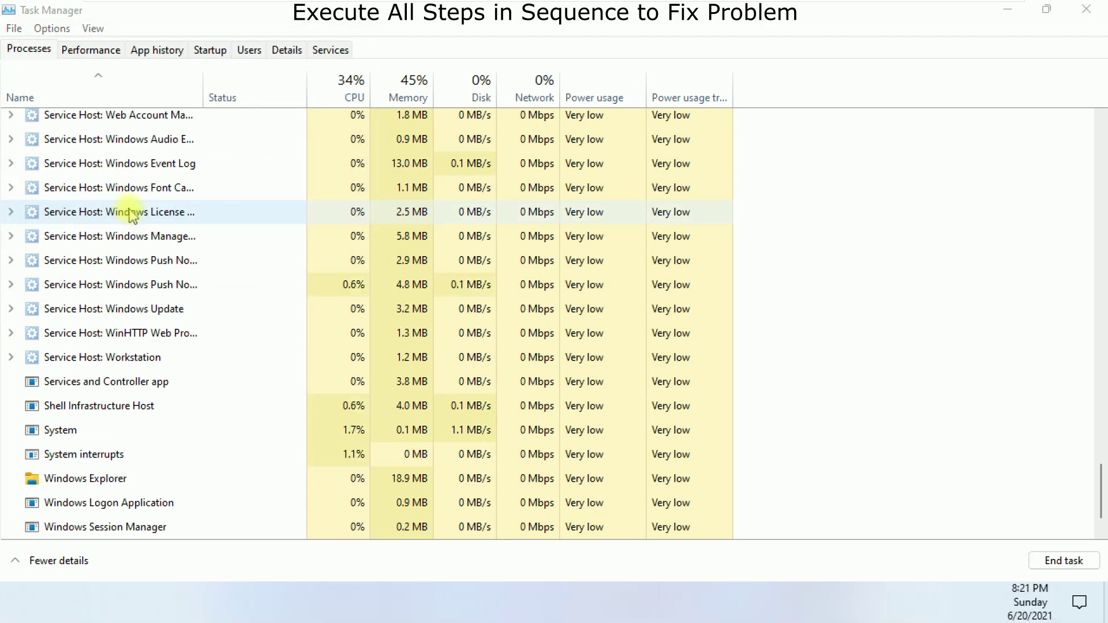
{"action": "left_click", "coordinate": [1084, 9]}
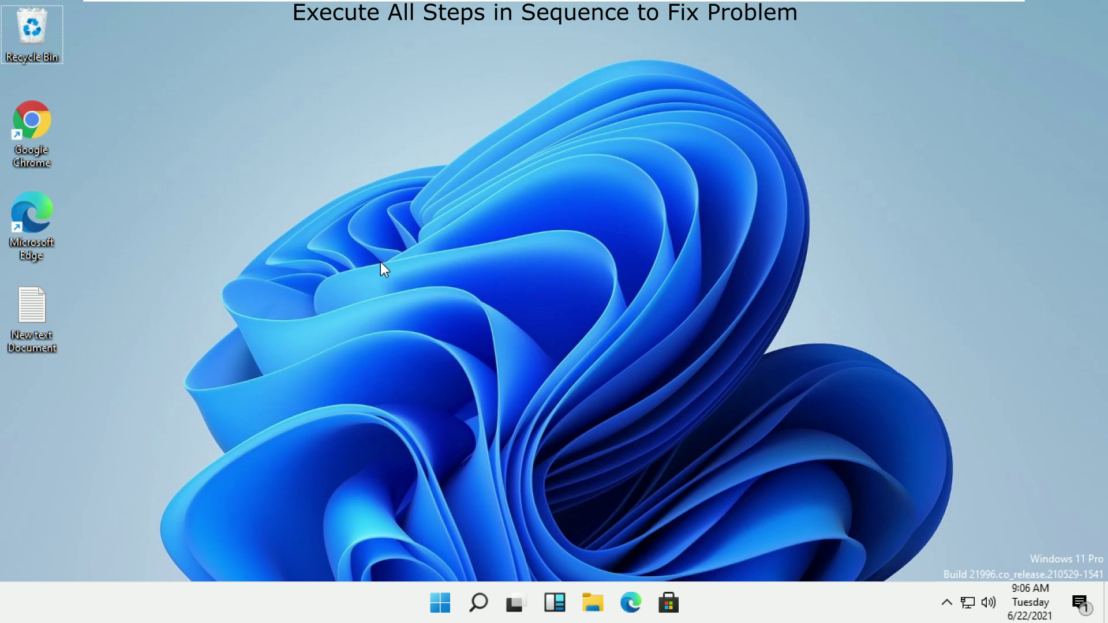
Reach Task Manager through a Control Panel 'task' search and browse from its Run new task dialog
{"action": "key", "text": "super+r"}
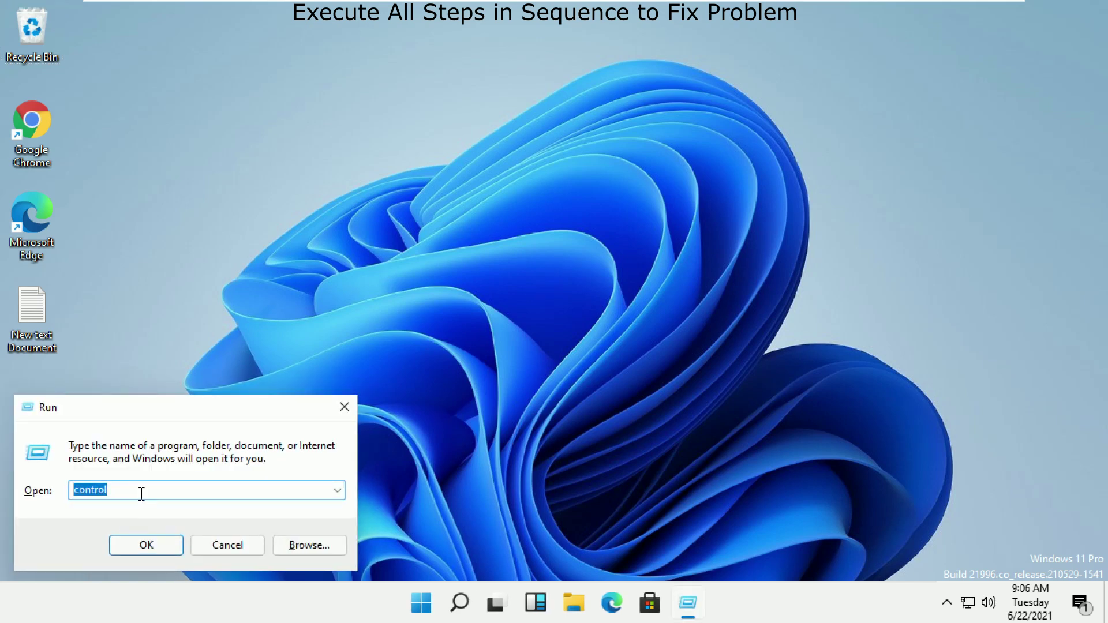
{"action": "left_click", "coordinate": [155, 548]}
{"action": "type", "text": "task"}
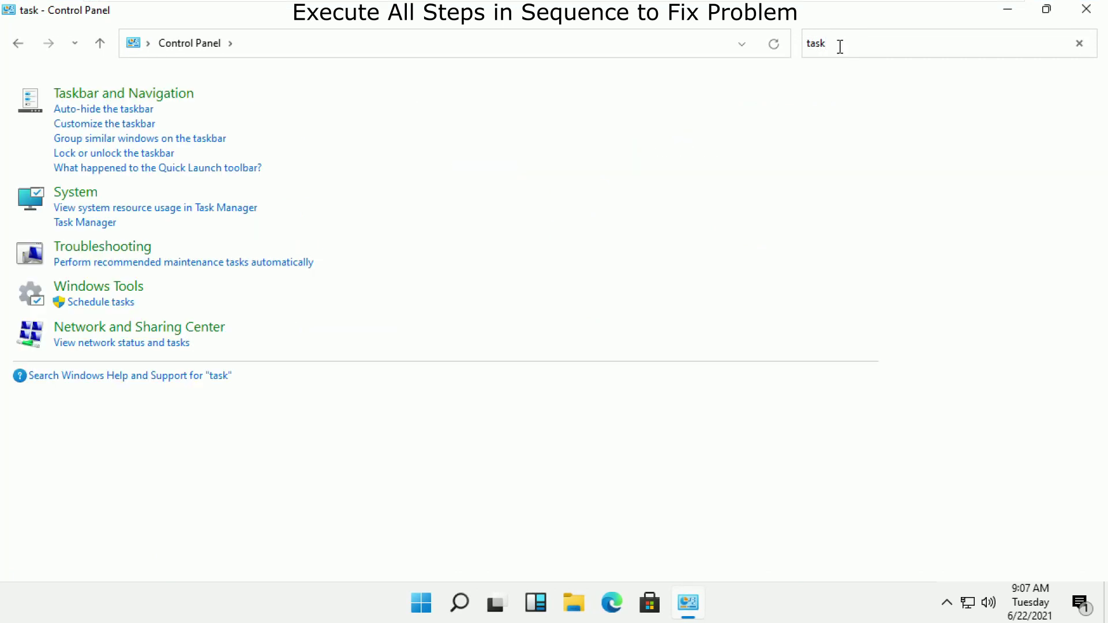
{"action": "left_click", "coordinate": [72, 223]}
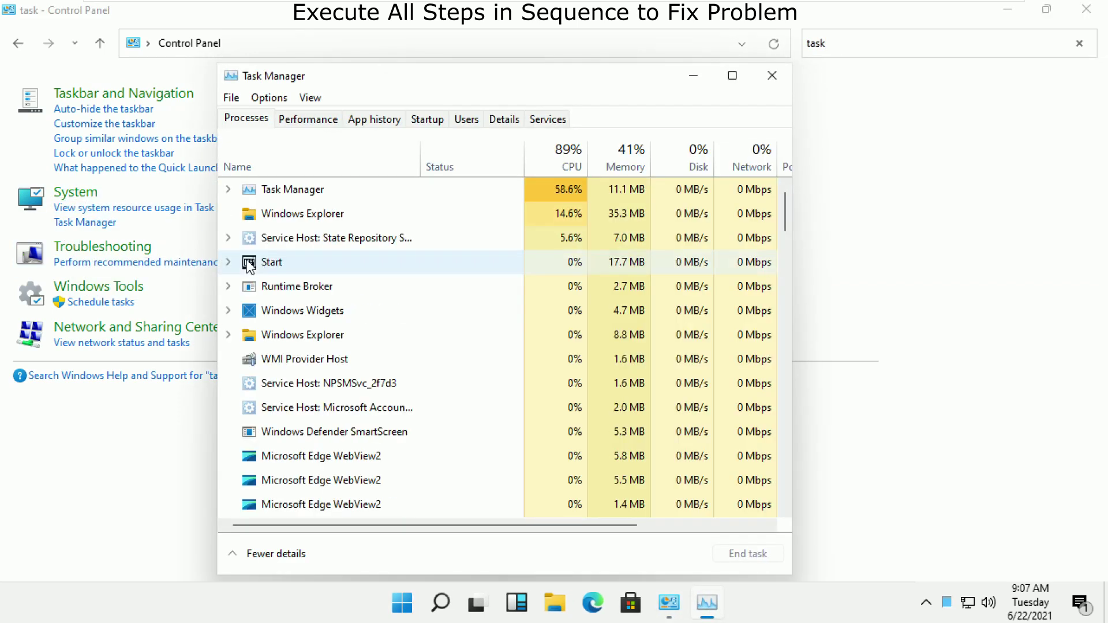
{"action": "left_click", "coordinate": [233, 98]}
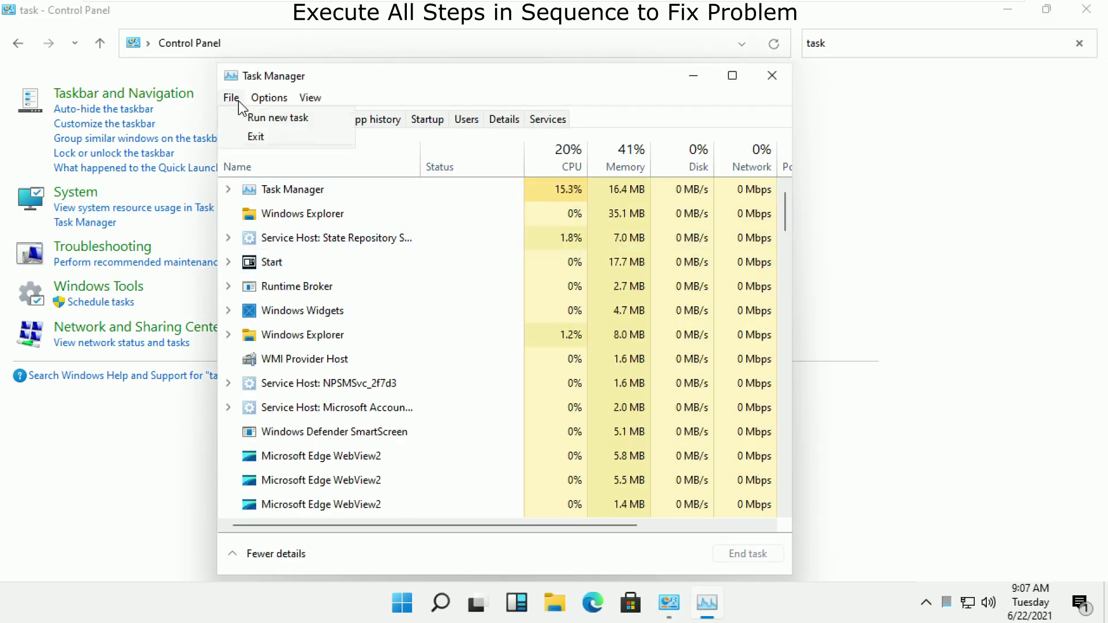
{"action": "left_click", "coordinate": [270, 119]}
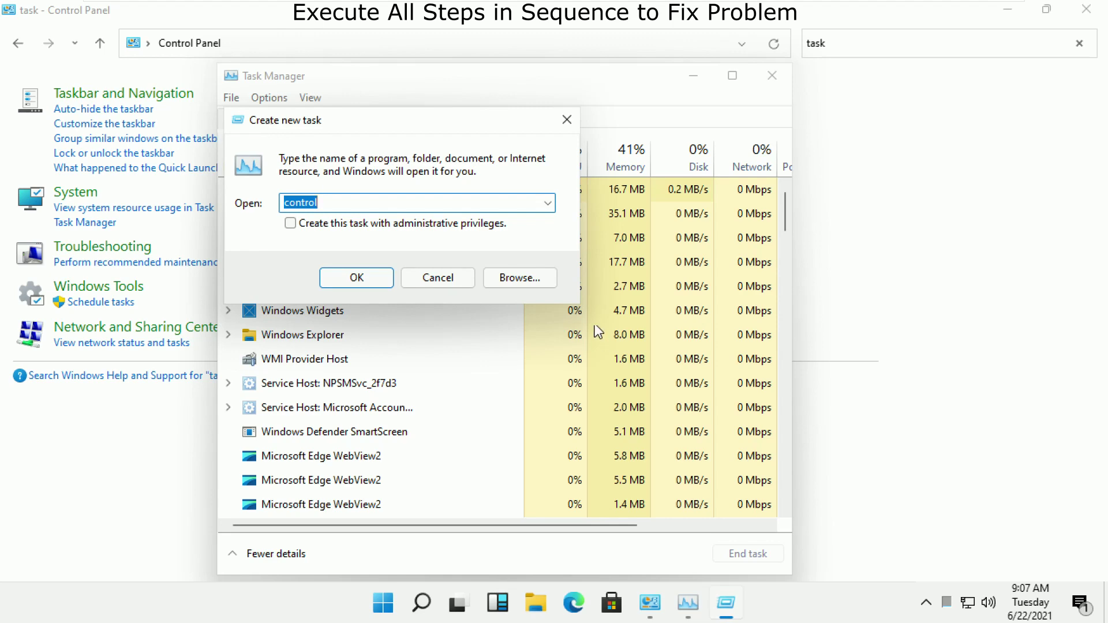
{"action": "left_click", "coordinate": [517, 282]}
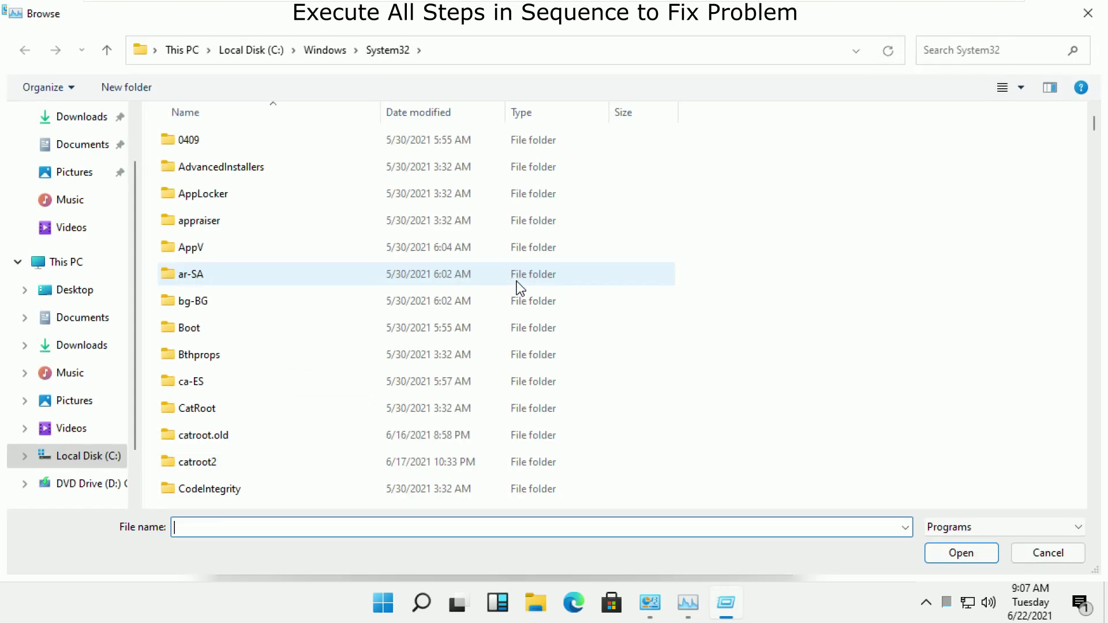
Navigate the Browse dialog to C:\Windows\System32
{"action": "left_click", "coordinate": [73, 265]}
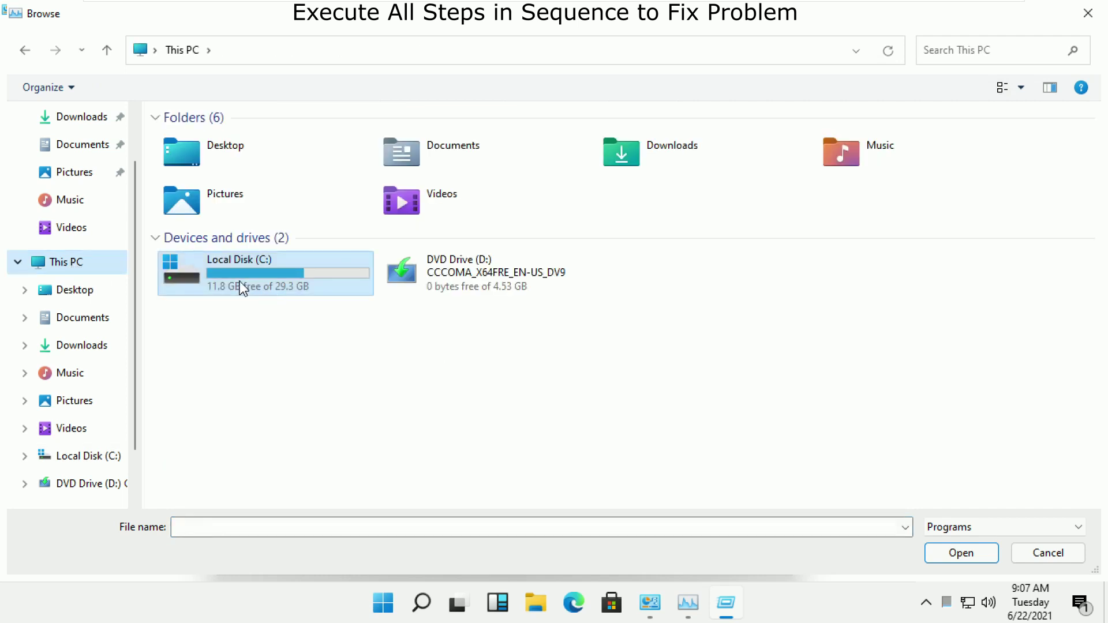
{"action": "double_click", "coordinate": [236, 284]}
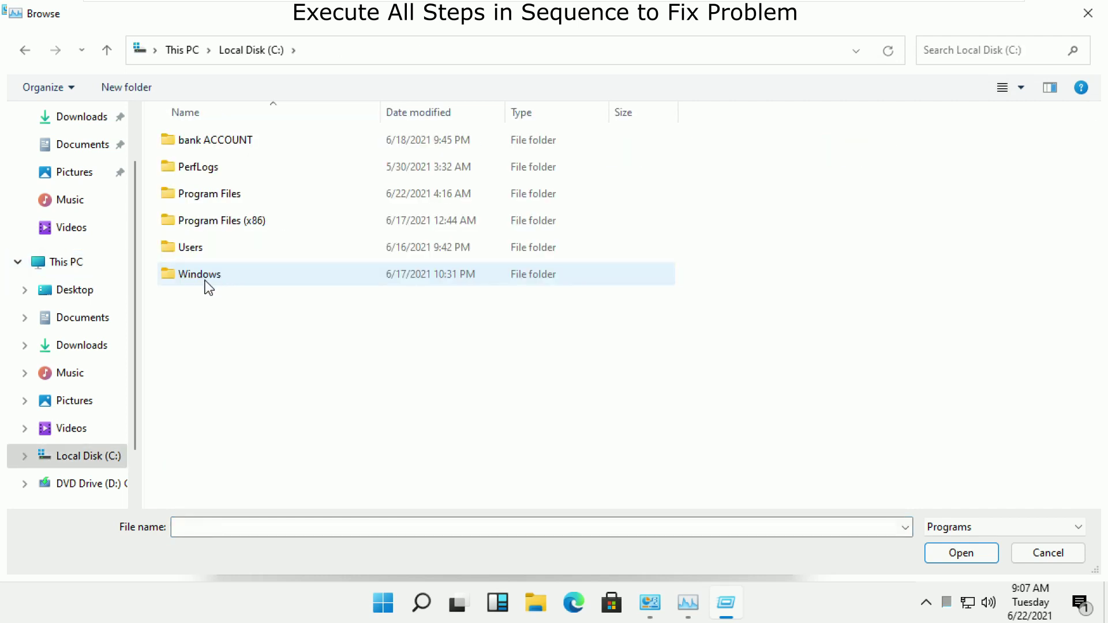
{"action": "double_click", "coordinate": [208, 287]}
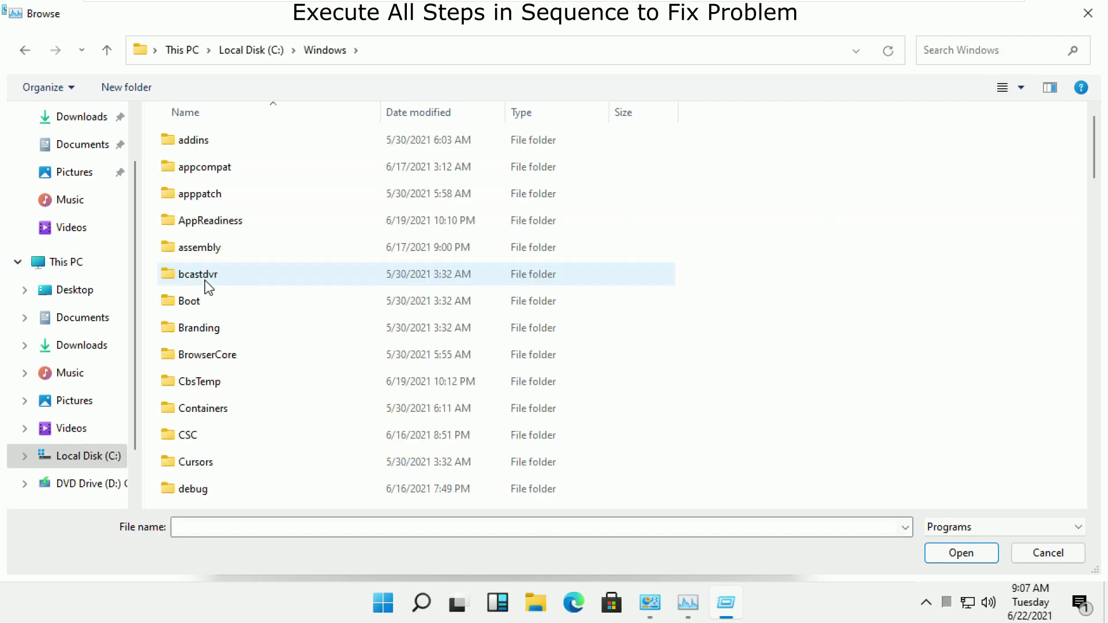
{"action": "scroll", "coordinate": [208, 287], "scroll_direction": "down", "scroll_amount": 15}
{"action": "scroll", "coordinate": [209, 287], "scroll_direction": "down", "scroll_amount": 2}
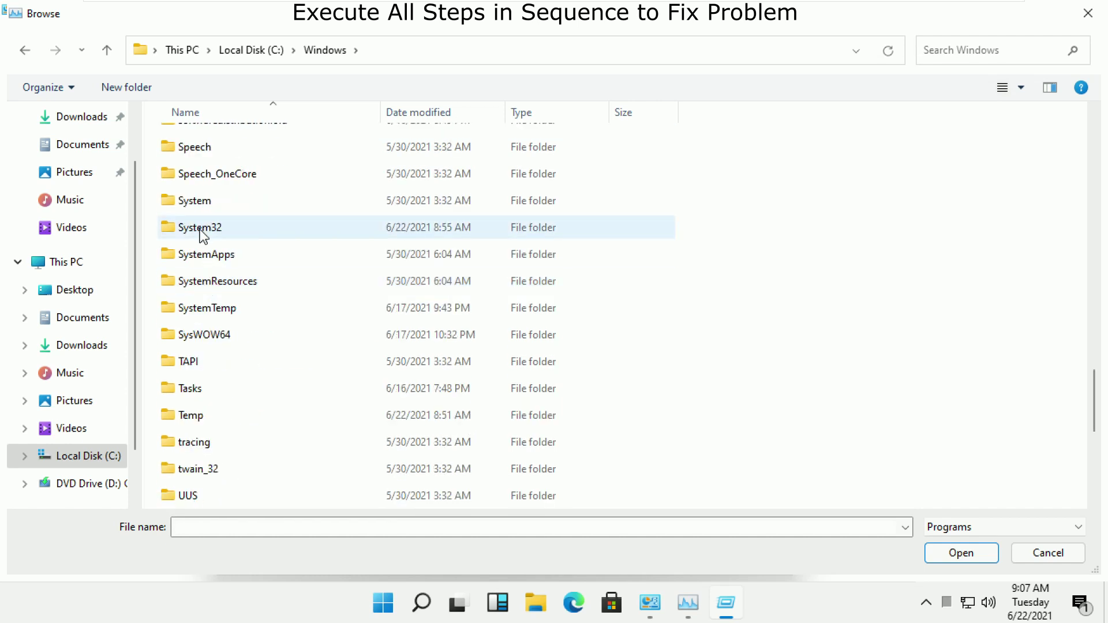
{"action": "double_click", "coordinate": [217, 229]}
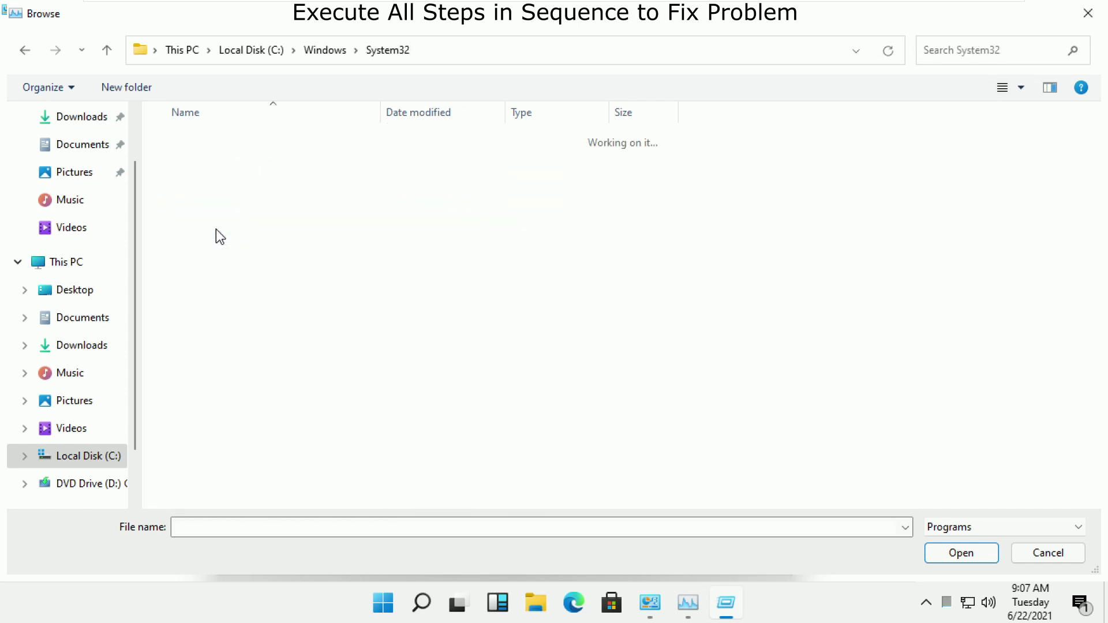
Pick cmd, run it with administrative privileges, and maximize the Command Prompt window
{"action": "type", "text": "c"}
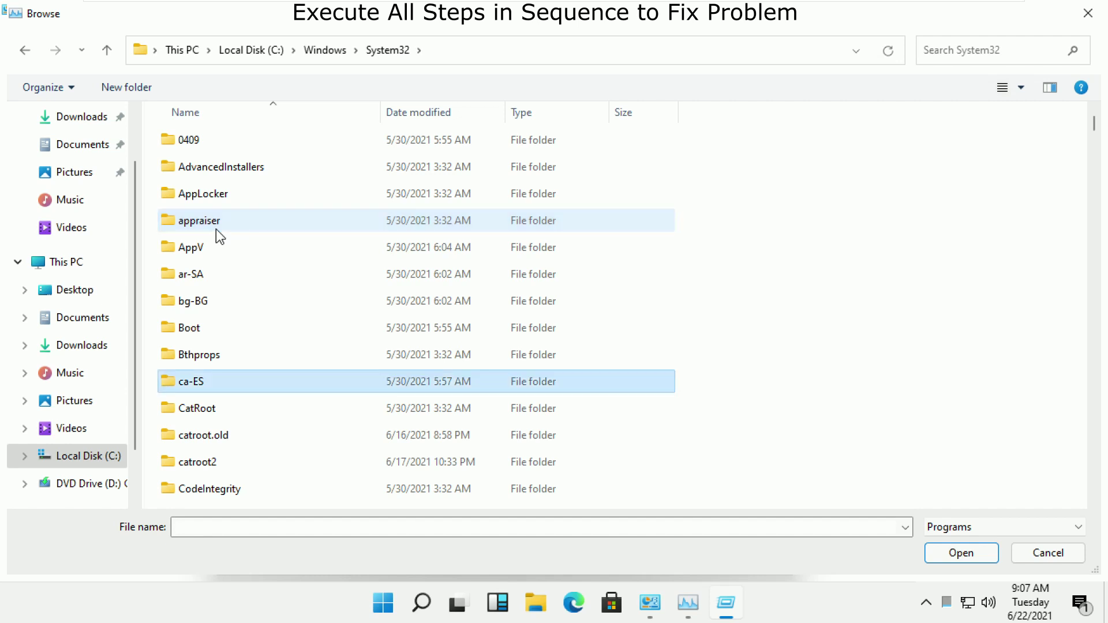
{"action": "type", "text": "atce"}
{"action": "scroll", "coordinate": [216, 229], "scroll_direction": "down", "scroll_amount": 7}
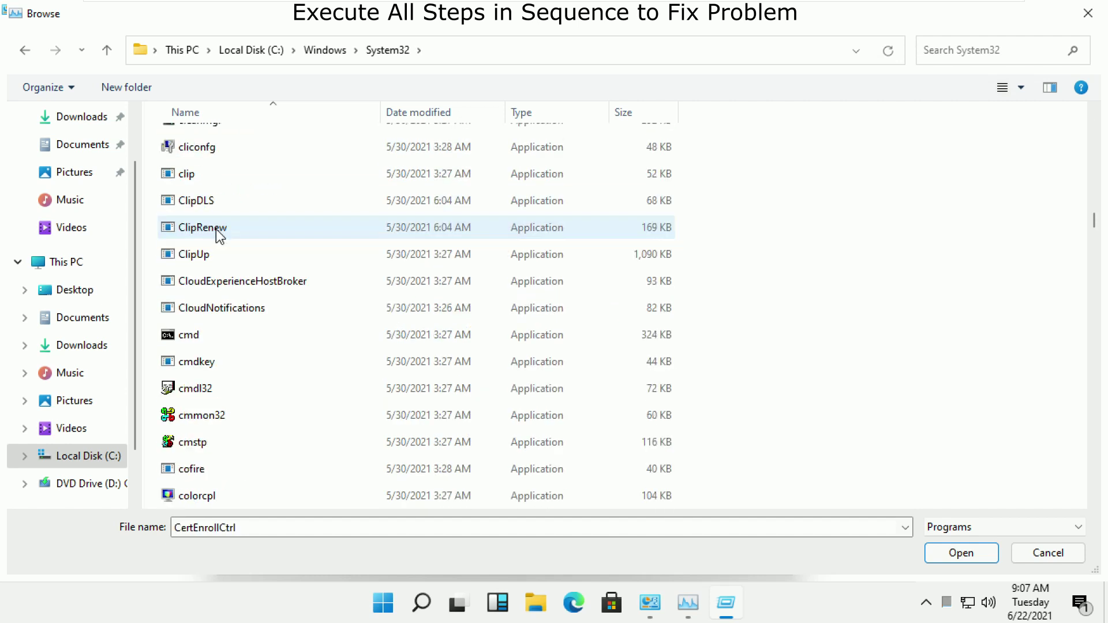
{"action": "scroll", "coordinate": [215, 229], "scroll_direction": "up", "scroll_amount": 4}
{"action": "scroll", "coordinate": [215, 230], "scroll_direction": "down", "scroll_amount": 2}
{"action": "scroll", "coordinate": [216, 230], "scroll_direction": "down", "scroll_amount": 2}
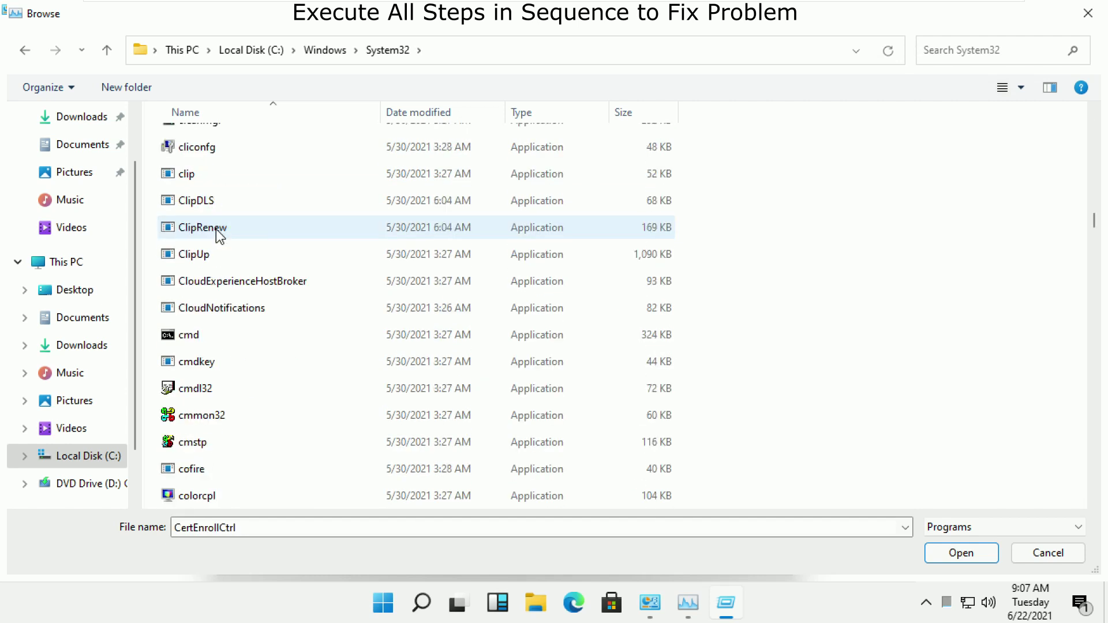
{"action": "left_click", "coordinate": [203, 342]}
{"action": "left_click", "coordinate": [970, 557]}
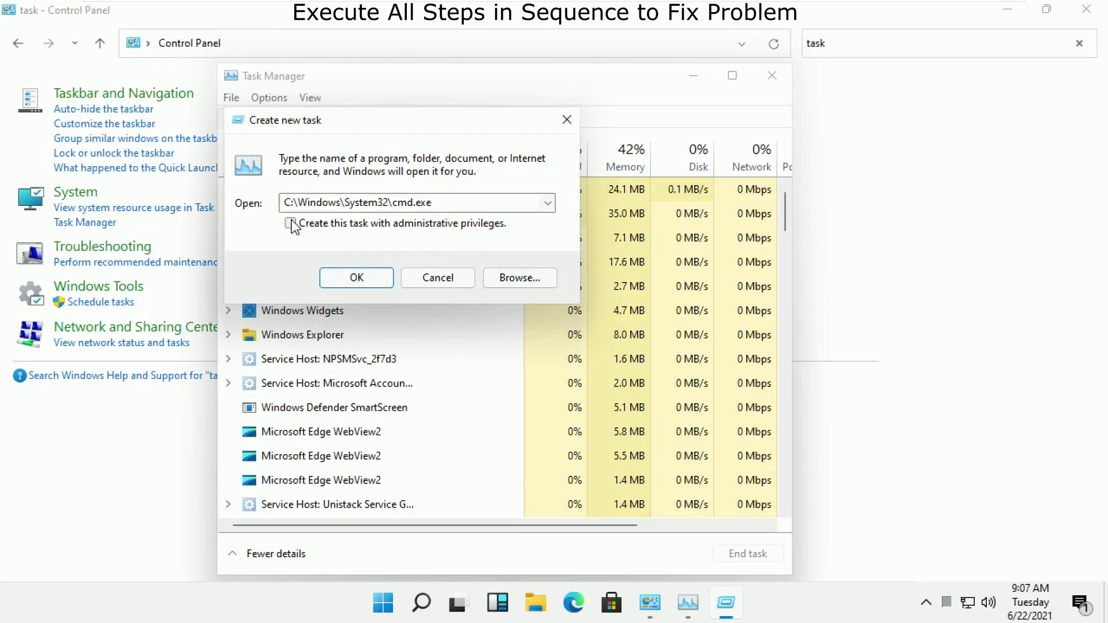
{"action": "left_click", "coordinate": [357, 276]}
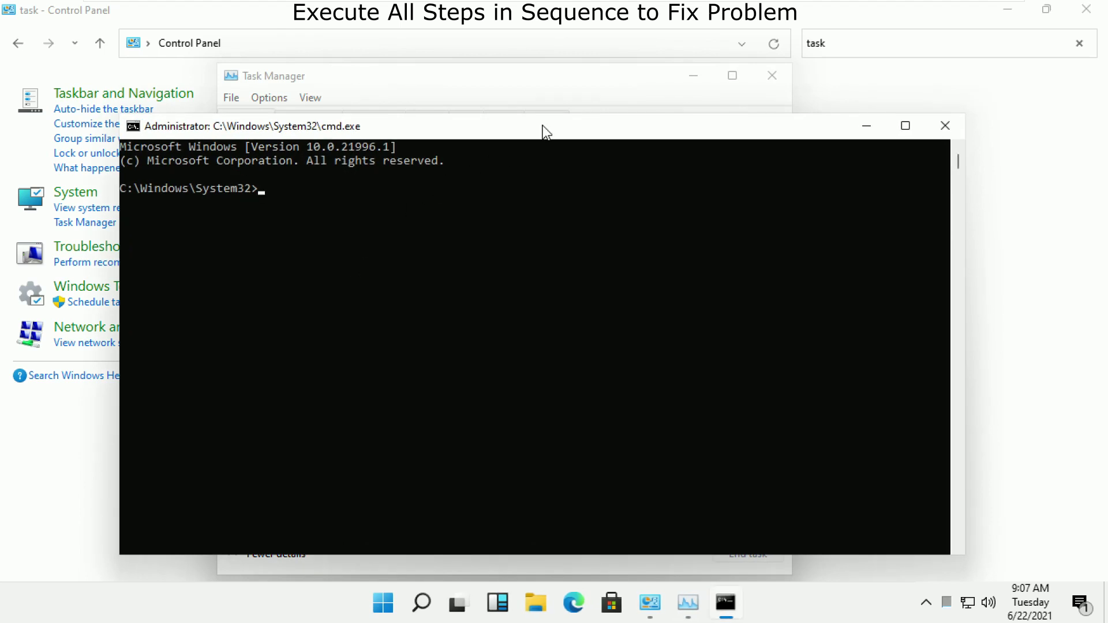
{"action": "double_click", "coordinate": [543, 126]}
{"action": "type", "text": "cls"}
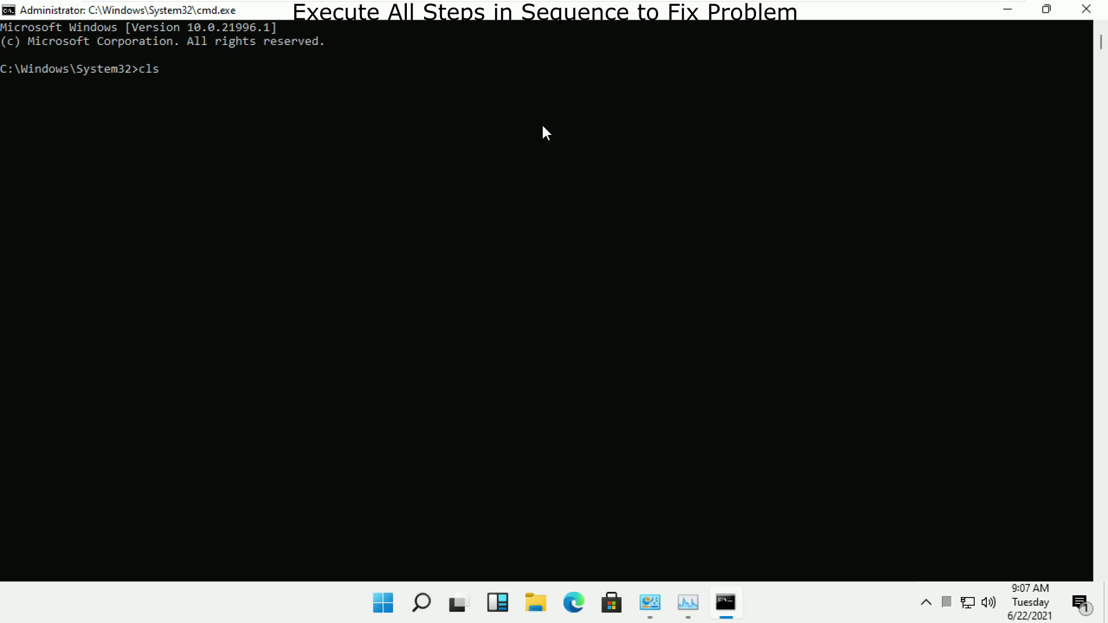
Run cls, prompt, sfc /verifyfile=c:\windows\system32\ieframe.dll and assoc, then scroll through the output
{"action": "key", "text": "Return"}
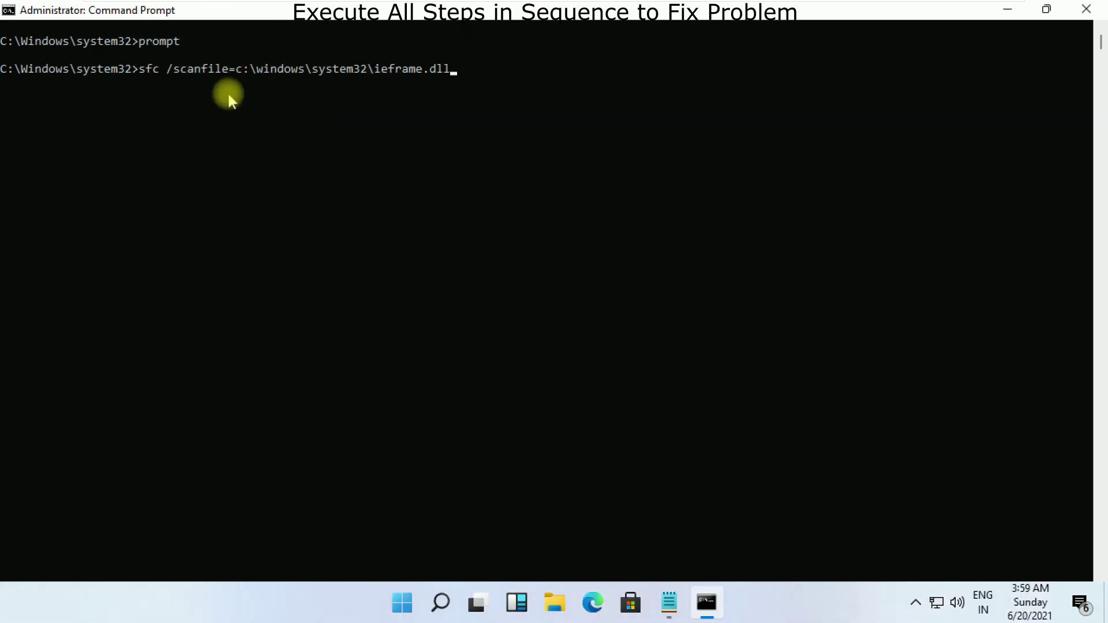
{"action": "key", "text": "Return"}
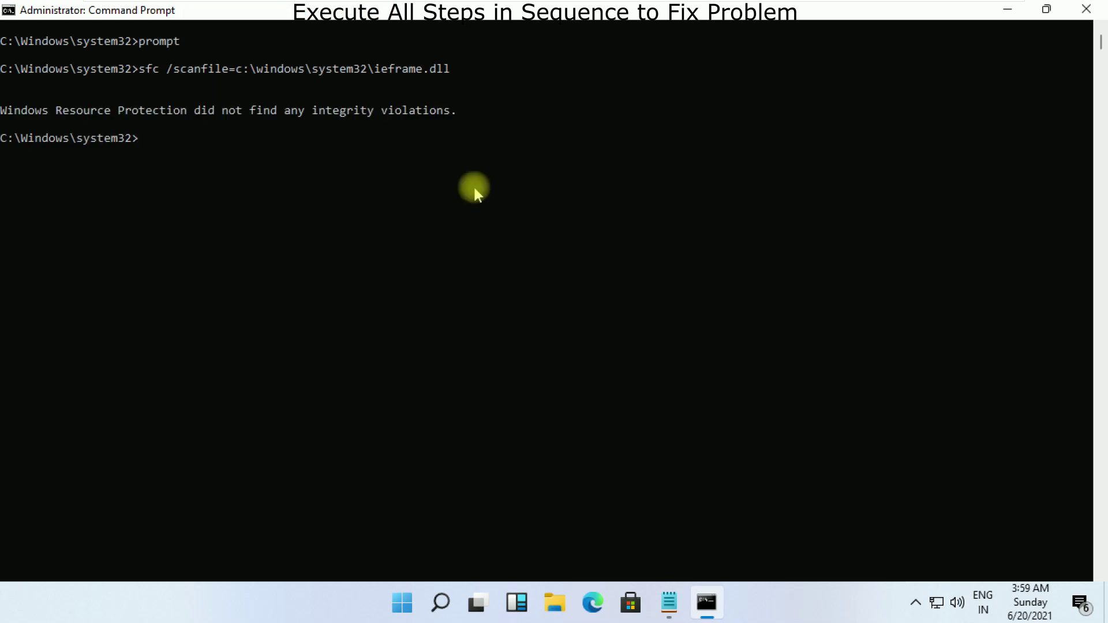
{"action": "type", "text": "sfc /verifyfile=c:\\windows\\system32\\ieframe.dll"}
{"action": "key", "text": "Return"}
{"action": "type", "text": "assoc"}
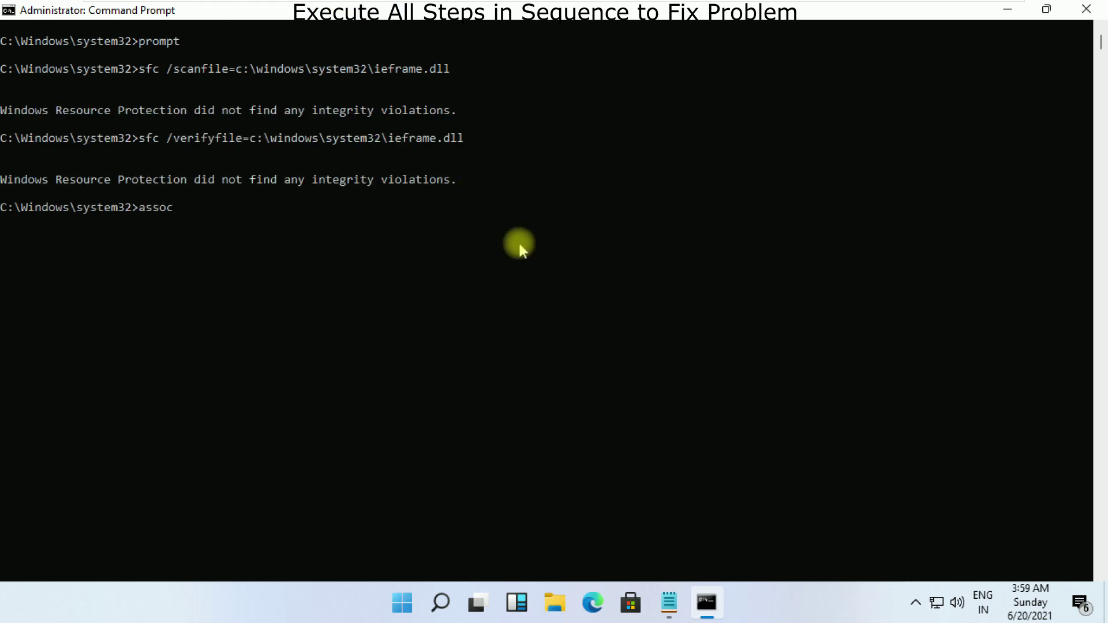
{"action": "key", "text": "Return"}
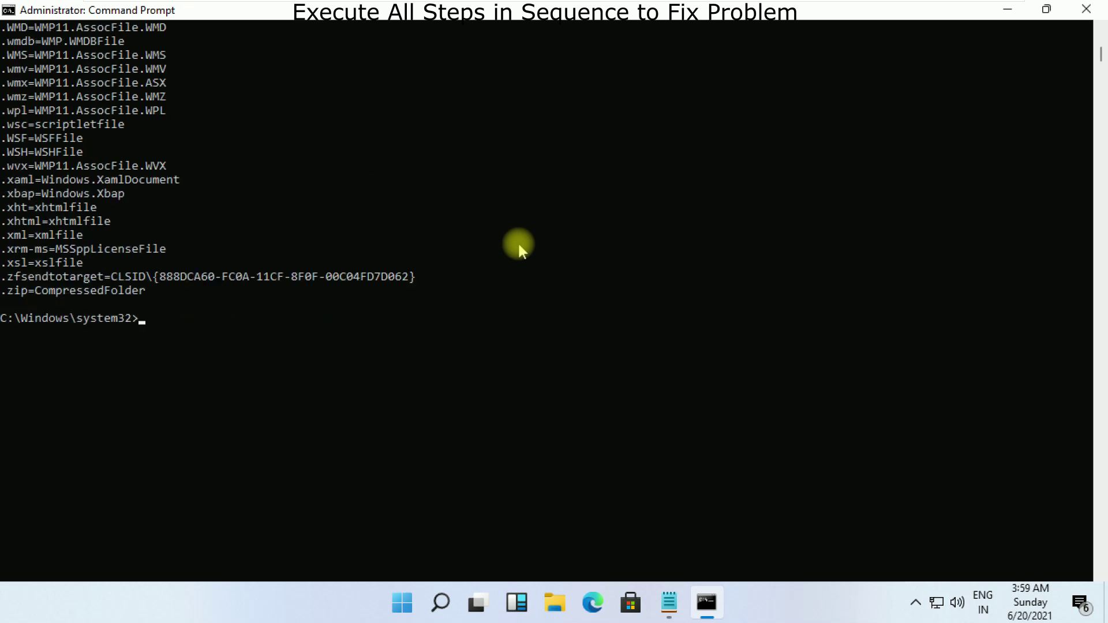
{"action": "scroll", "coordinate": [519, 245], "scroll_direction": "down", "scroll_amount": 1}
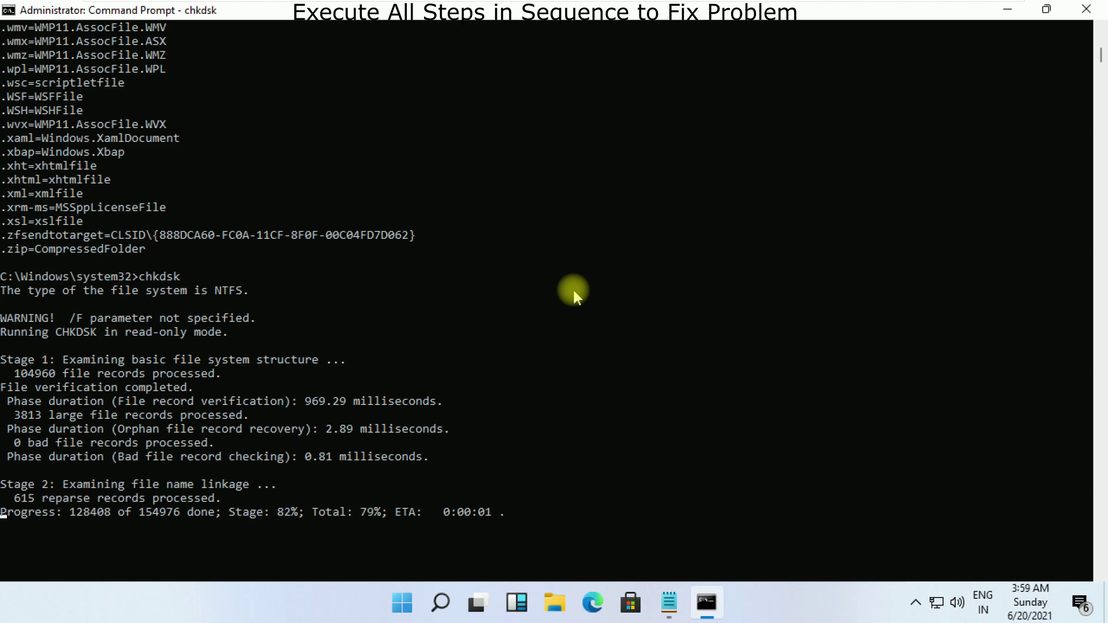
Run sfc /scannow with no integrity violations found, then choose Restart in the Shut Down Windows dialog
{"action": "type", "text": "sfc /scannow"}
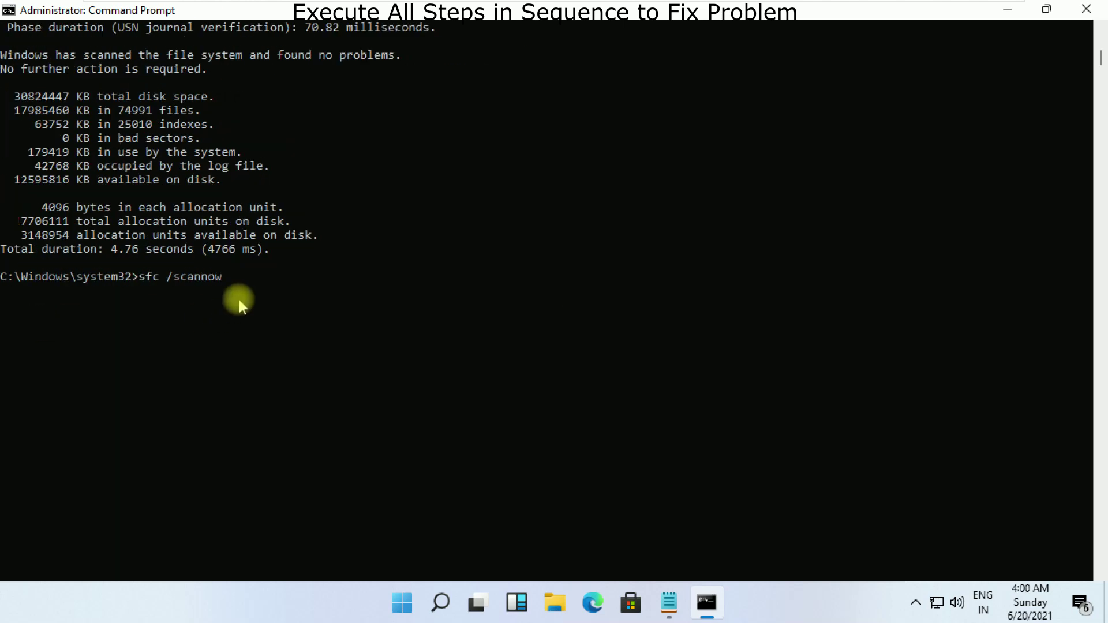
{"action": "key", "text": "Return"}
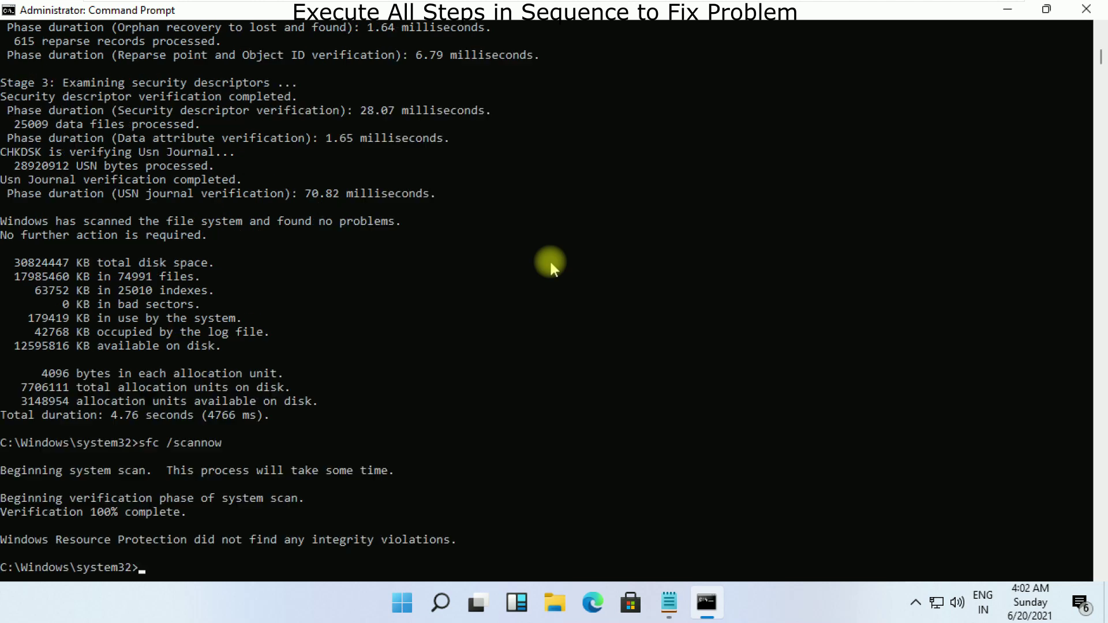
{"action": "scroll", "coordinate": [635, 259], "scroll_direction": "down", "scroll_amount": 5}
{"action": "scroll", "coordinate": [659, 259], "scroll_direction": "down", "scroll_amount": 3}
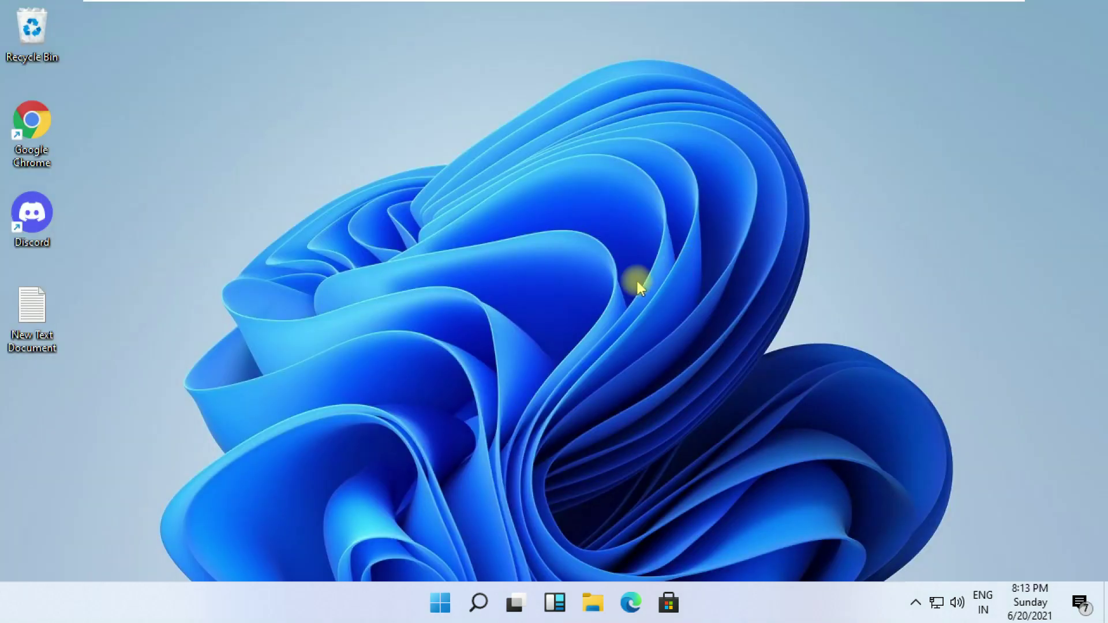
{"action": "key", "text": "alt+F4"}
{"action": "left_click", "coordinate": [628, 243]}
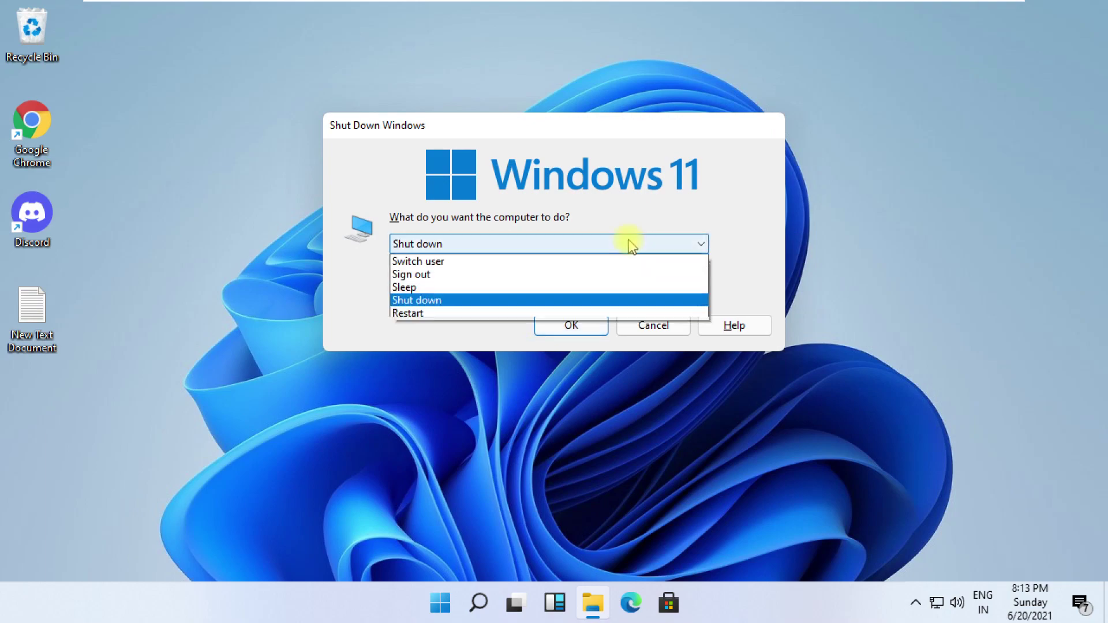